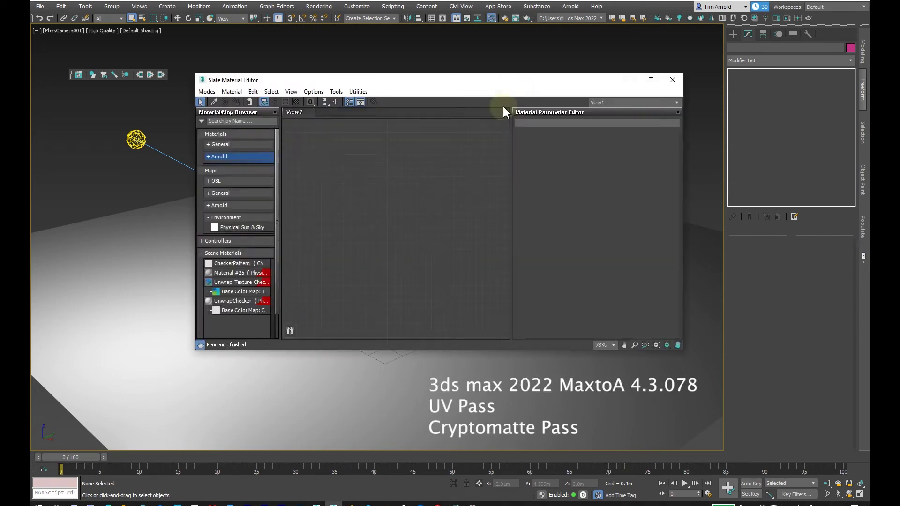
- Add an Arnold AOV Write RGB node (Material #27) to View1 and select it
click(213, 157)
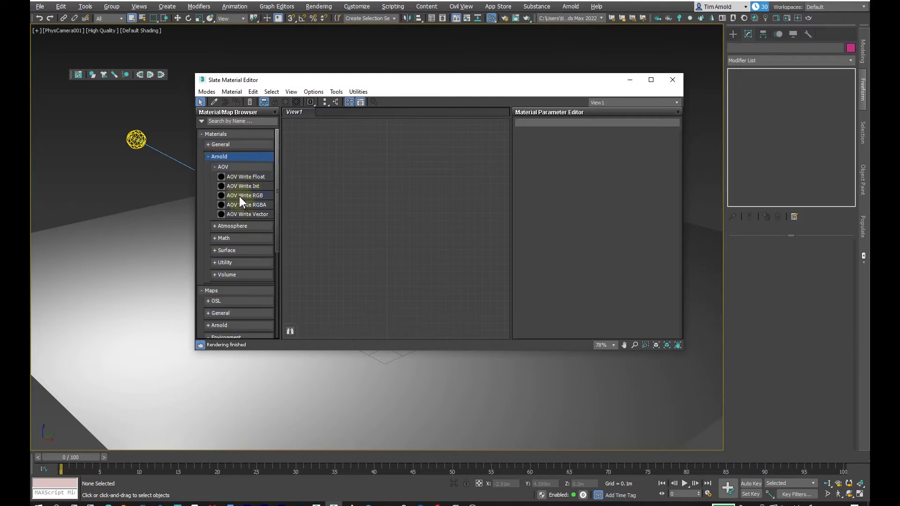
drag(240, 201, 368, 158)
click(375, 184)
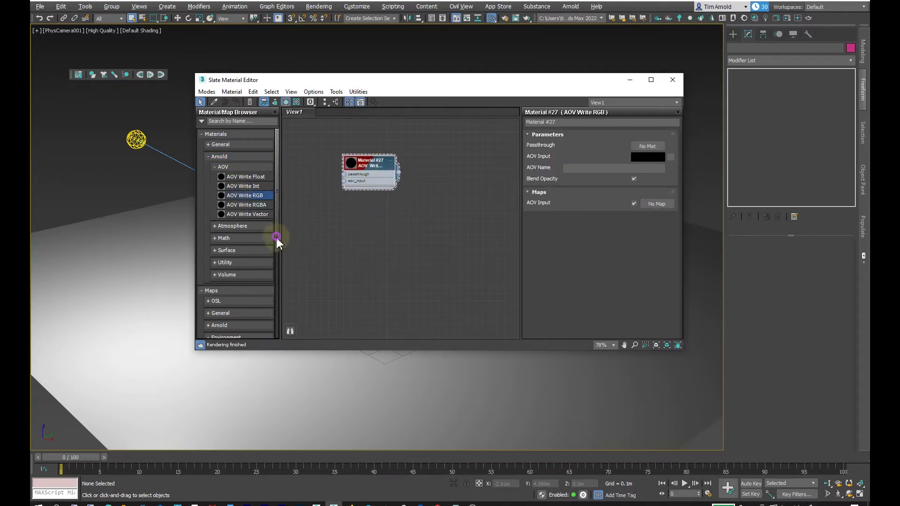
- Add an OSL UVW Channel map node (Map #4) to View1
drag(277, 238, 274, 271)
click(207, 225)
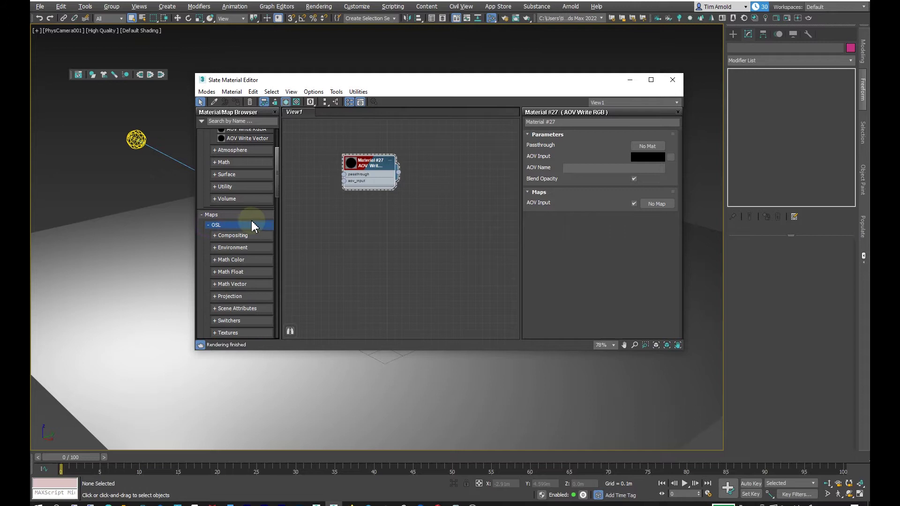
drag(276, 187, 282, 242)
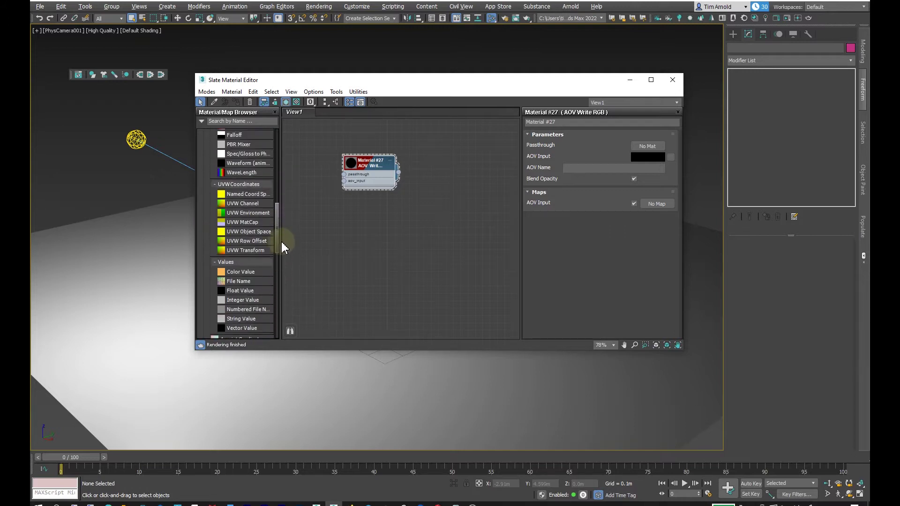
drag(238, 203, 462, 172)
- Add an Arnold Cryptomatte map node (Map #5) to the graph
drag(277, 213, 277, 258)
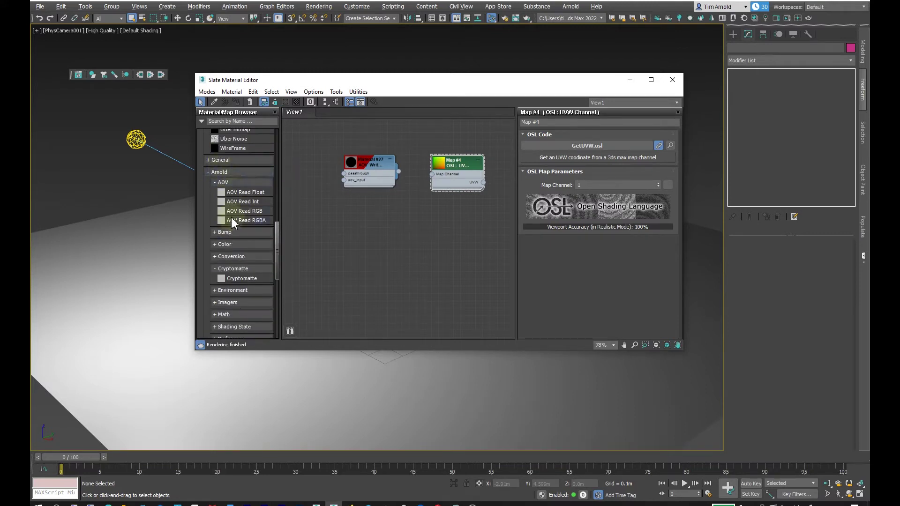
click(233, 277)
drag(456, 258, 385, 250)
- Arrange the nodes with the UVW Channel map far left and the AOV Write node to its right
click(373, 168)
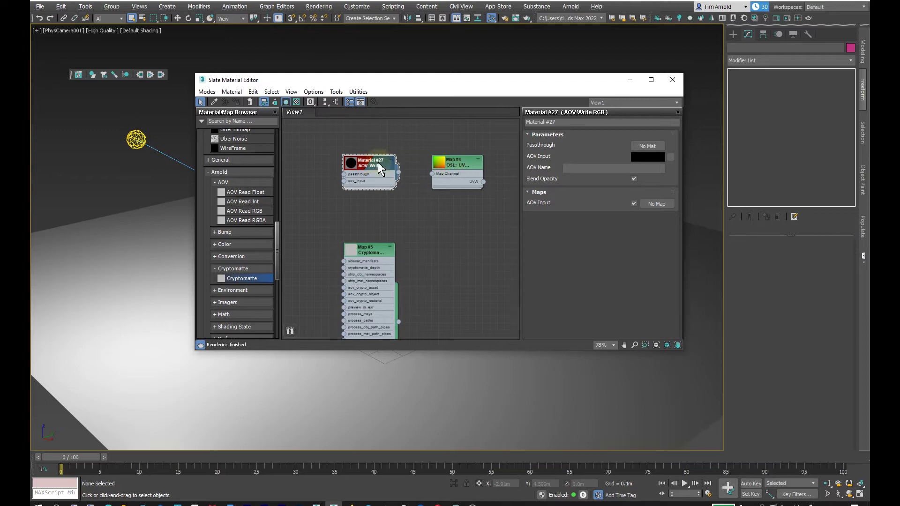
drag(377, 166, 492, 214)
drag(448, 162, 354, 162)
drag(482, 209, 441, 169)
- Rename the UVW Channel map Map #4 to UV_Channel
click(367, 170)
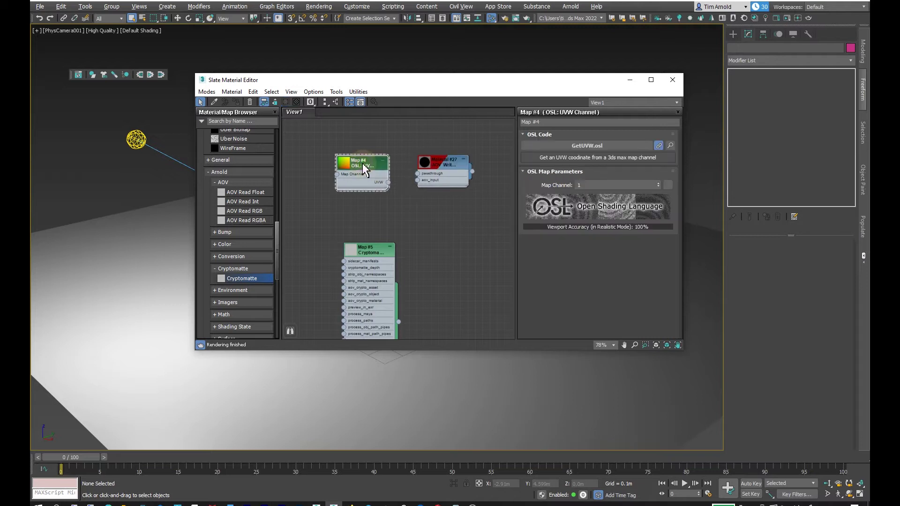
double_click(563, 123)
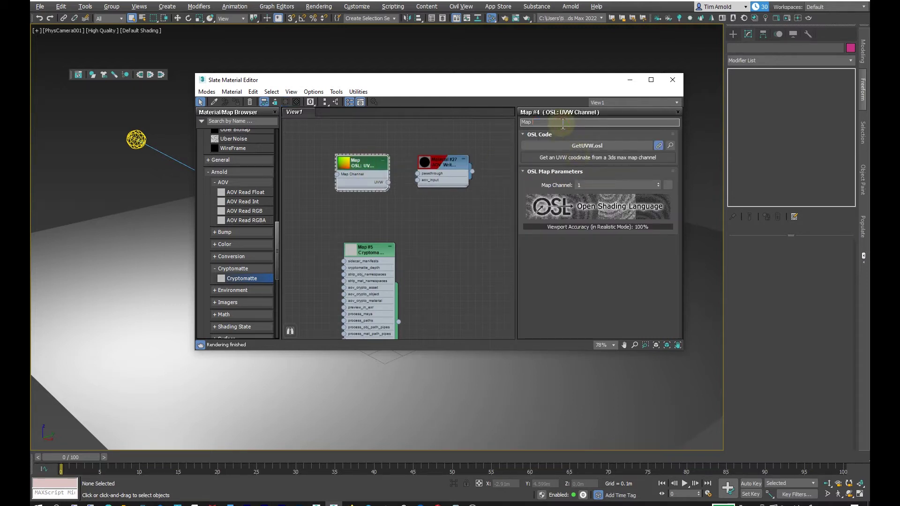
text(UV_Channel)
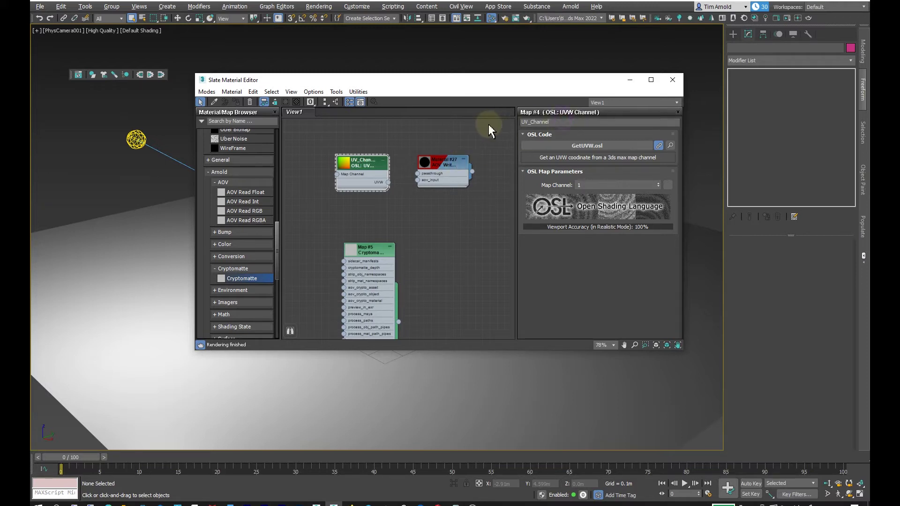
click(553, 122)
key(ctrl+c)
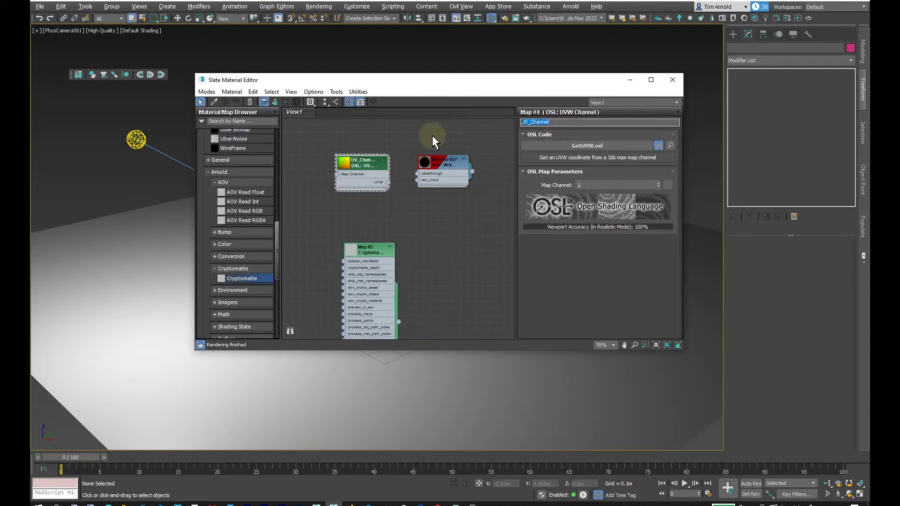
- Name Material #27 and its AOV UV_Channel, and wire the UVW output into aov_input
double_click(441, 165)
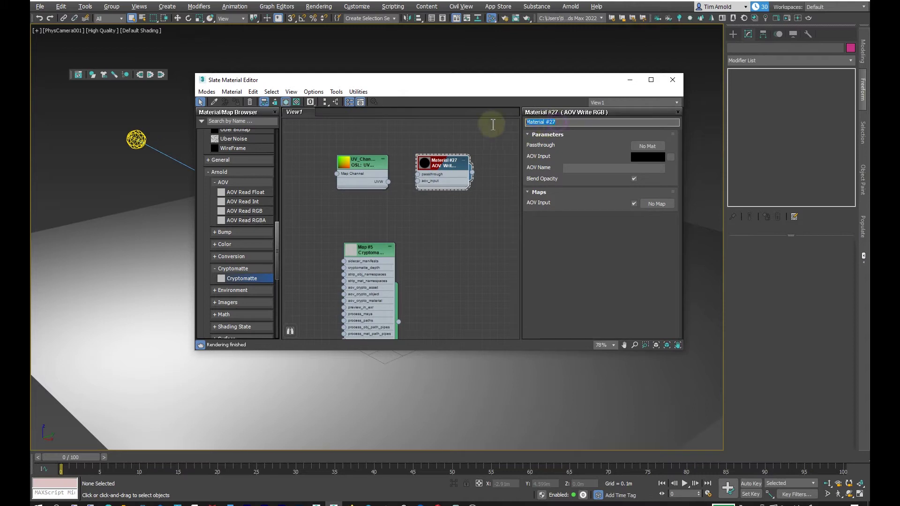
key(ctrl+v)
click(584, 169)
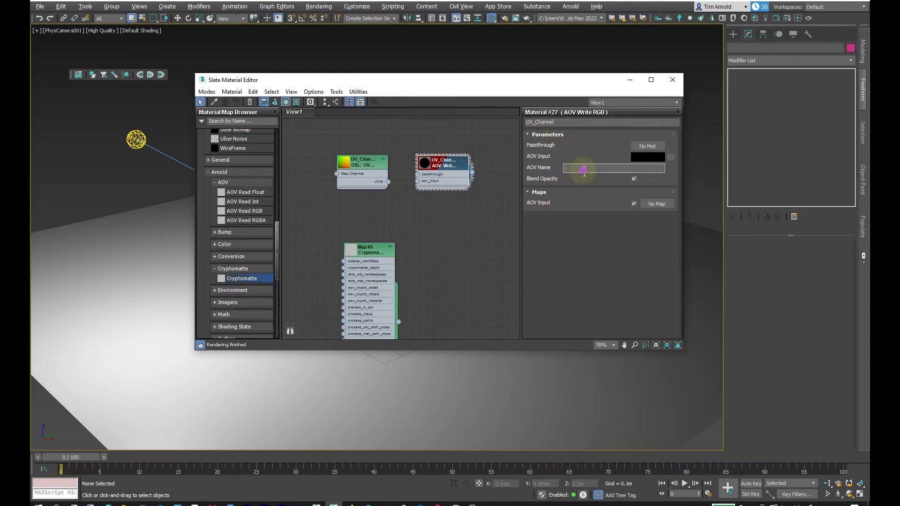
key(ctrl+v)
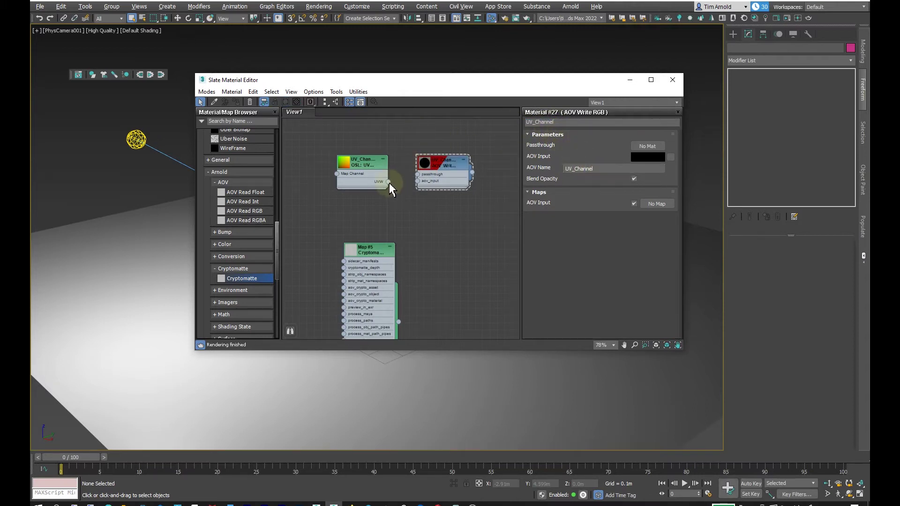
drag(387, 182, 417, 182)
drag(371, 252, 370, 223)
double_click(370, 223)
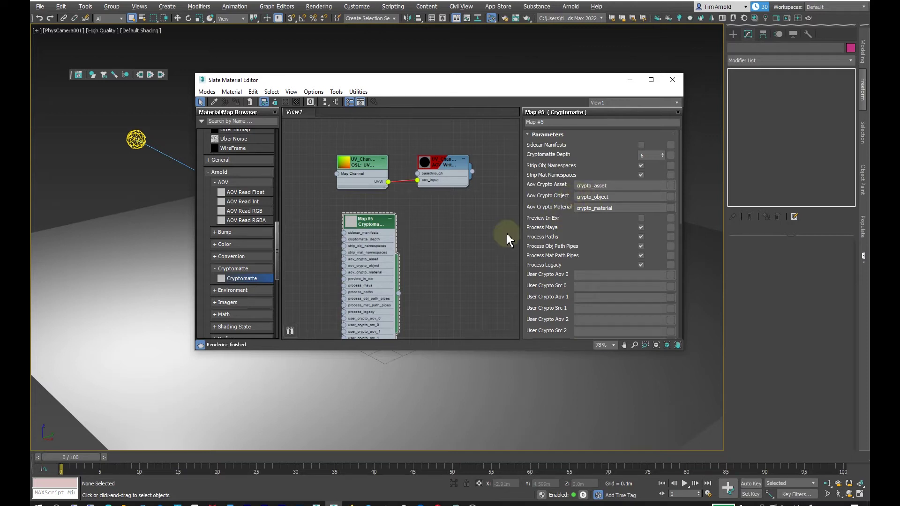
- Open Arnold Render Setup on its AOV settings
click(453, 222)
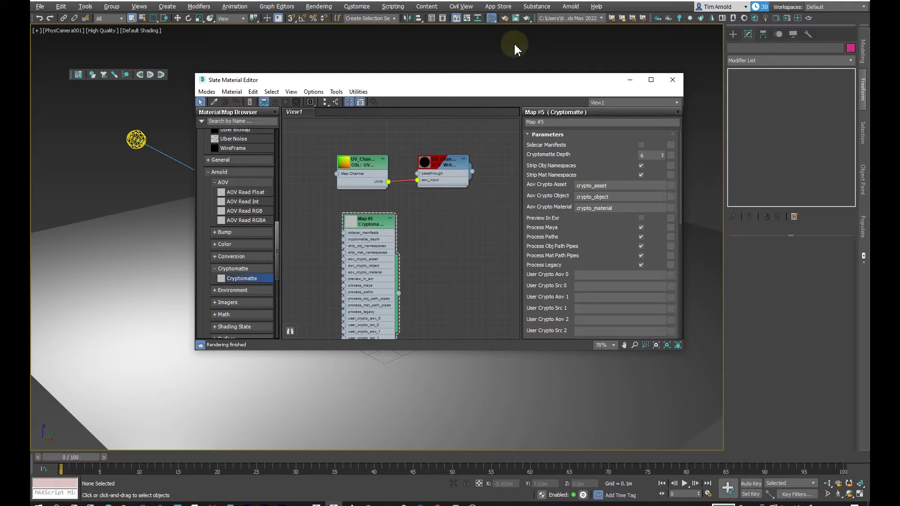
click(505, 19)
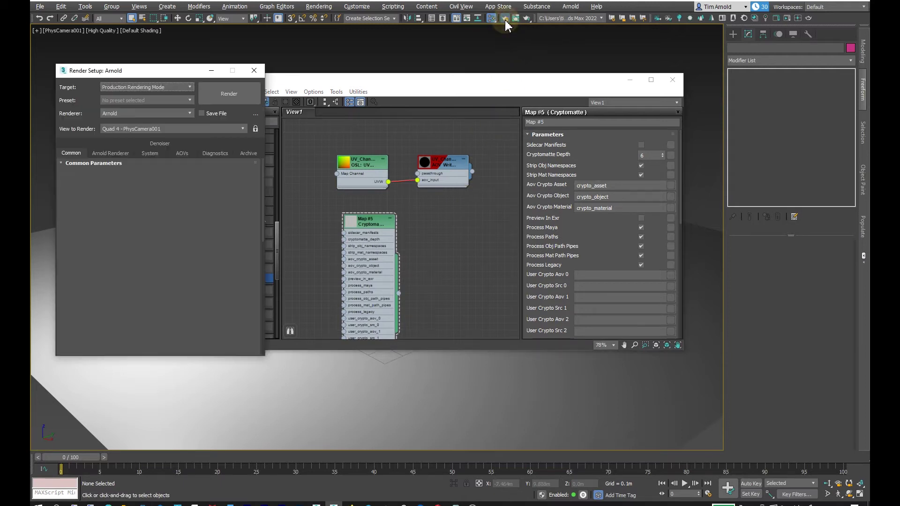
click(179, 156)
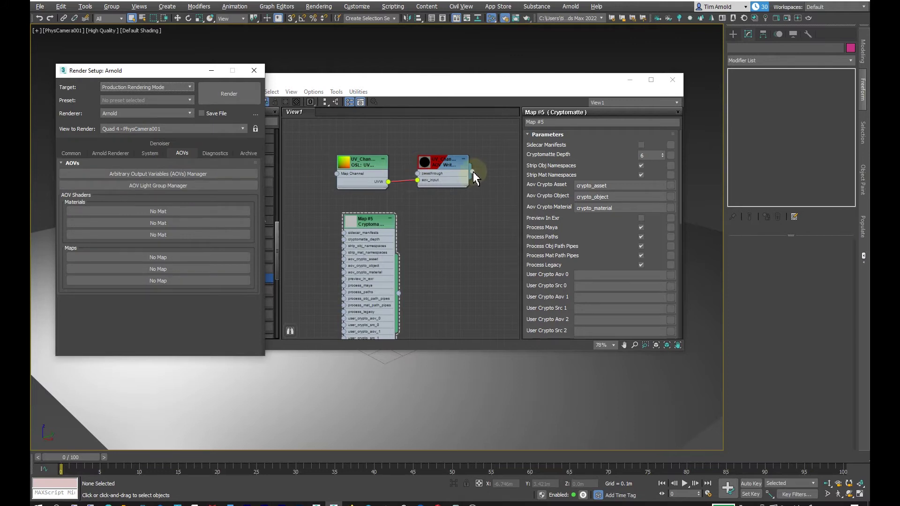
- Instance UV_Channel into the AOV shader Materials and Map #5 Cryptomatte into AOV shader Maps
drag(472, 171, 123, 210)
click(141, 243)
click(428, 244)
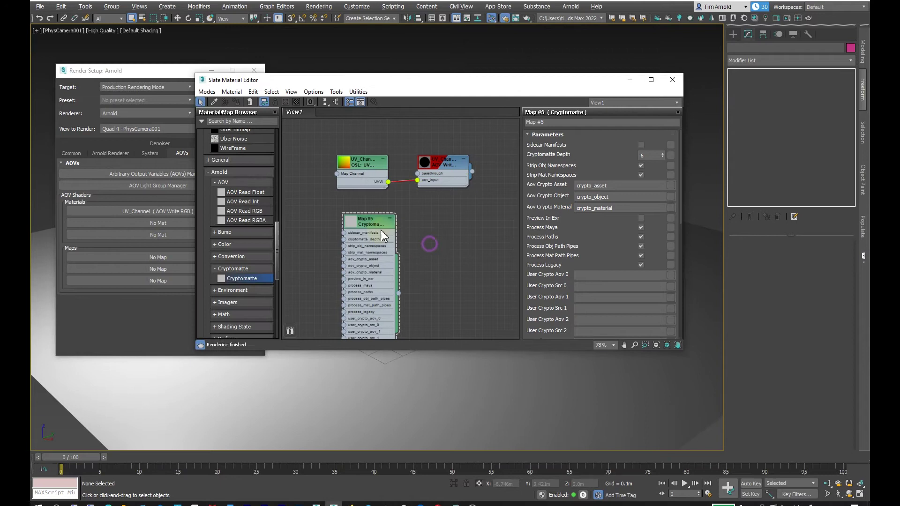
click(375, 227)
drag(399, 294, 107, 257)
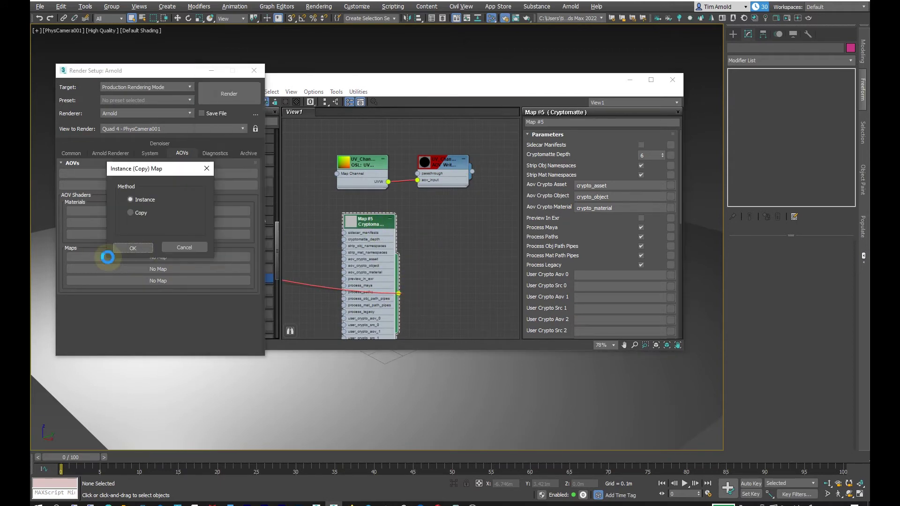
click(133, 248)
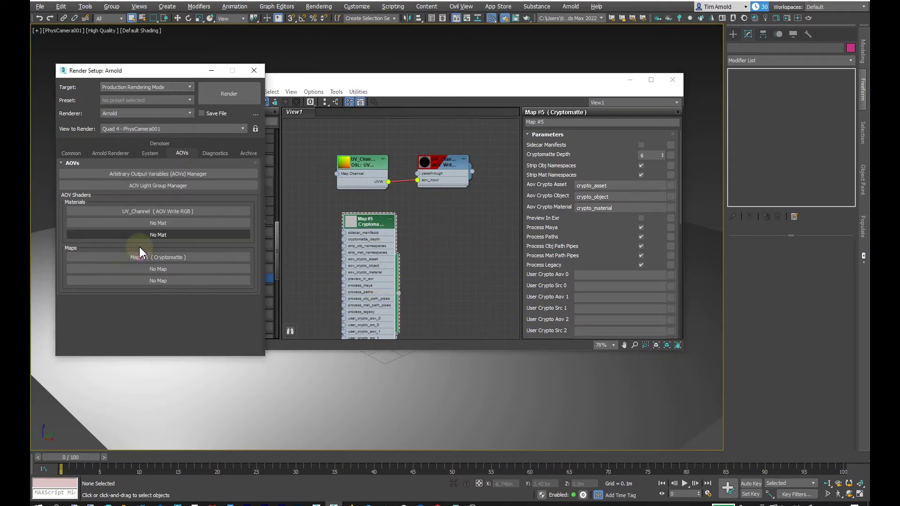
- In the AOV manager, create a custom UV_Channel AOV and add it to an EXR output file
click(145, 175)
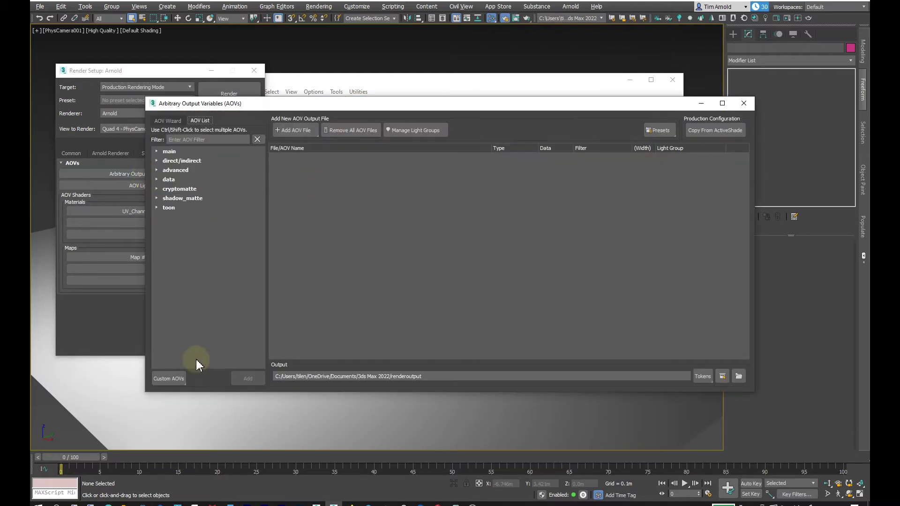
click(171, 379)
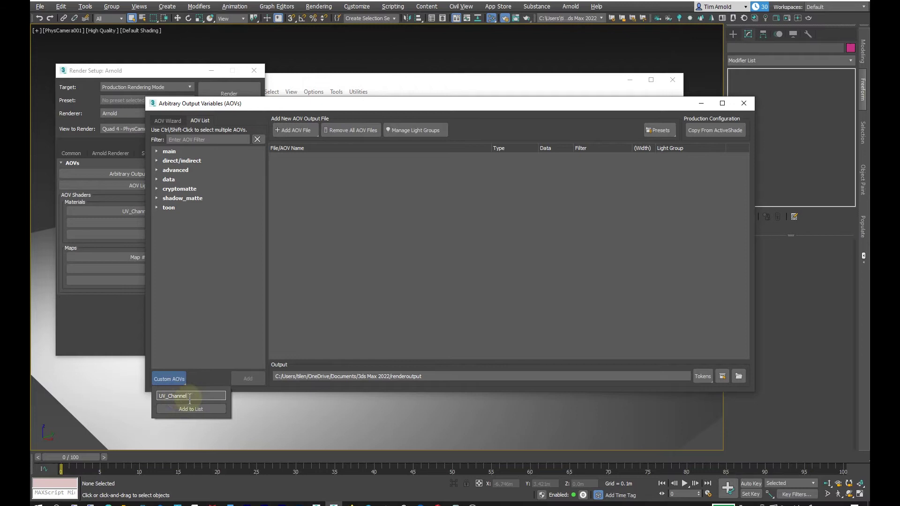
click(190, 407)
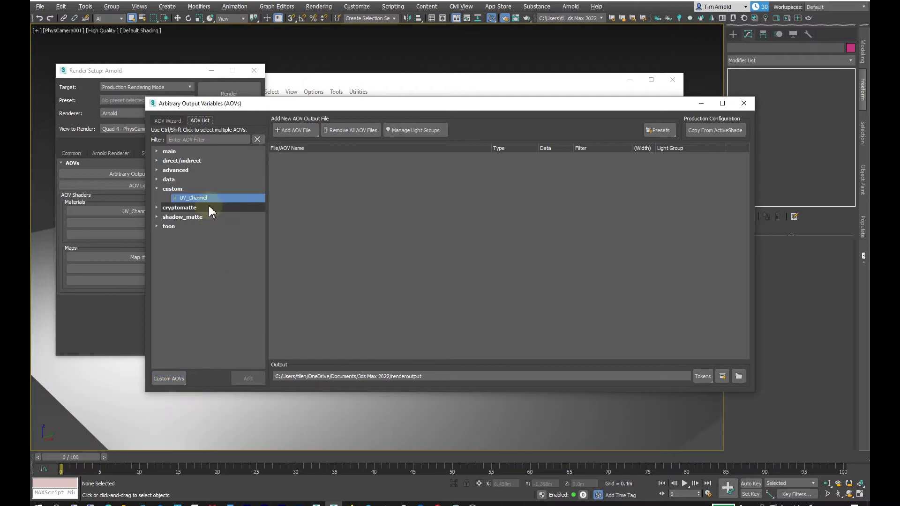
drag(205, 198, 341, 194)
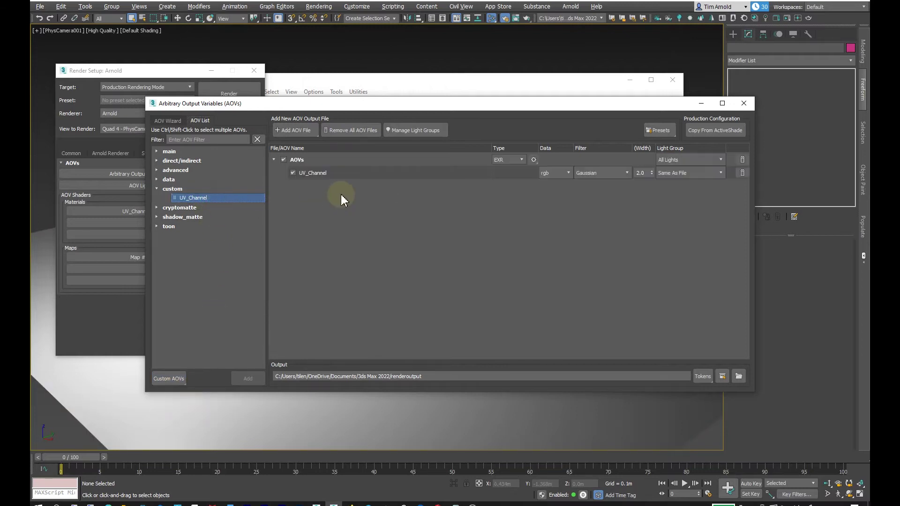
- Rename the output file entry to UV_Channel and move the AOV window aside
double_click(303, 160)
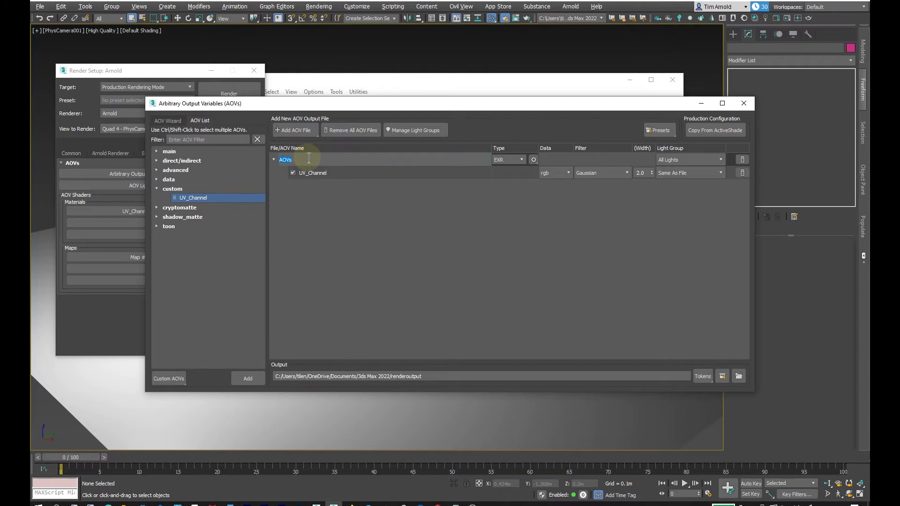
text(UV_Channel)
key(Return)
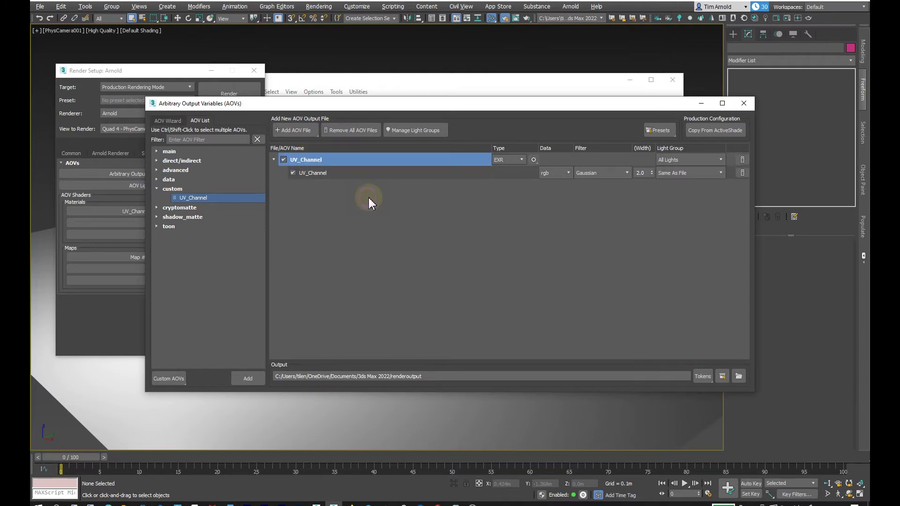
drag(329, 106, 431, 94)
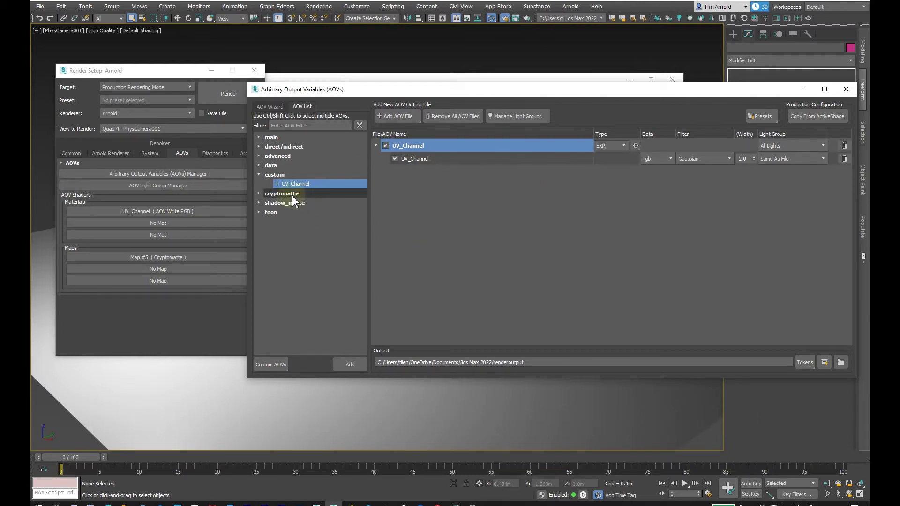
- Add crypto_asset, crypto_object and crypto_material as a new EXR file entry named Cryptomatte
double_click(268, 195)
click(285, 194)
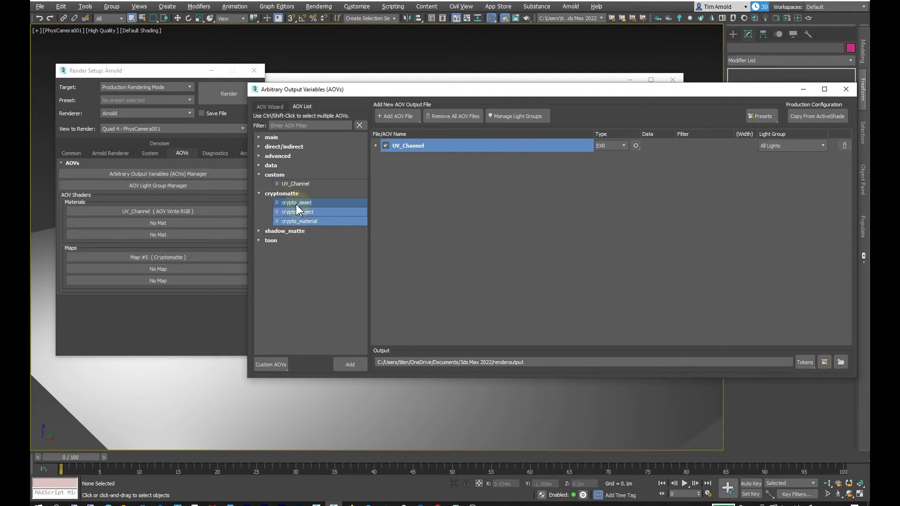
drag(297, 204, 451, 204)
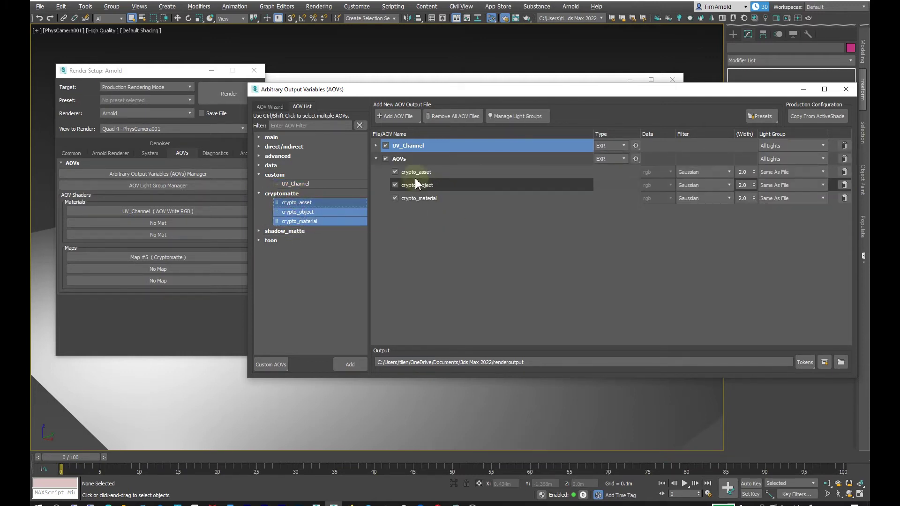
double_click(400, 159)
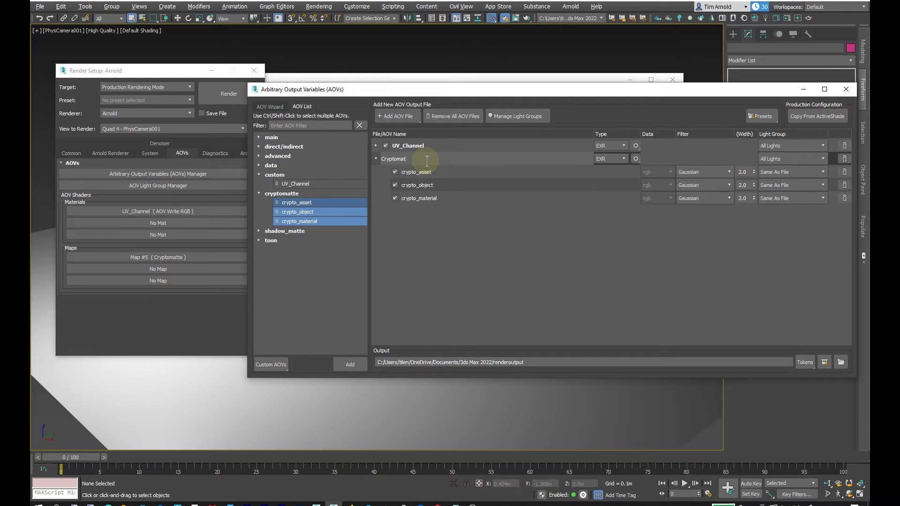
key(Return)
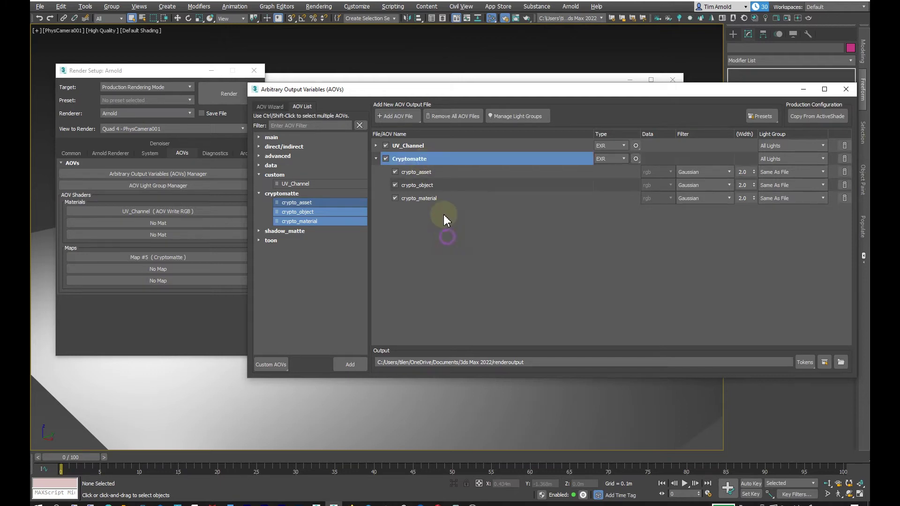
- Set the AOV output folder to Desktop\_testRender
click(826, 363)
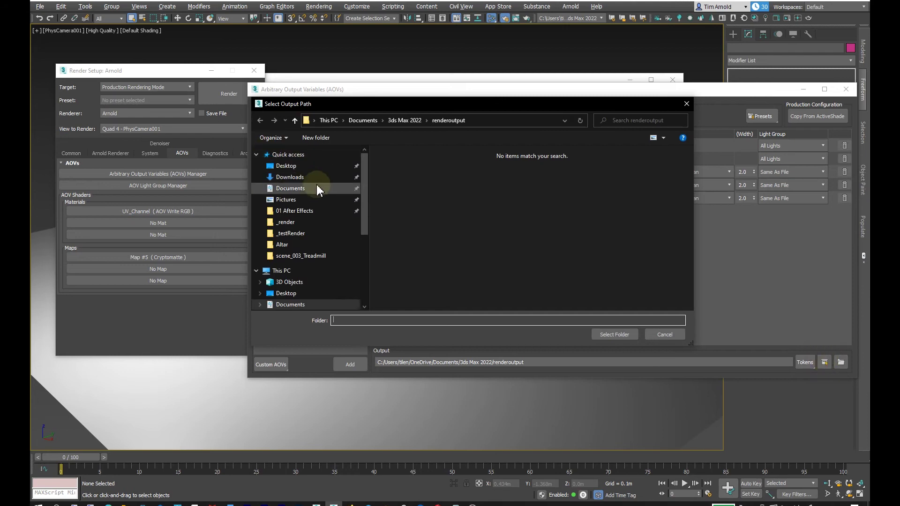
scroll(304, 169, down, 3)
click(300, 166)
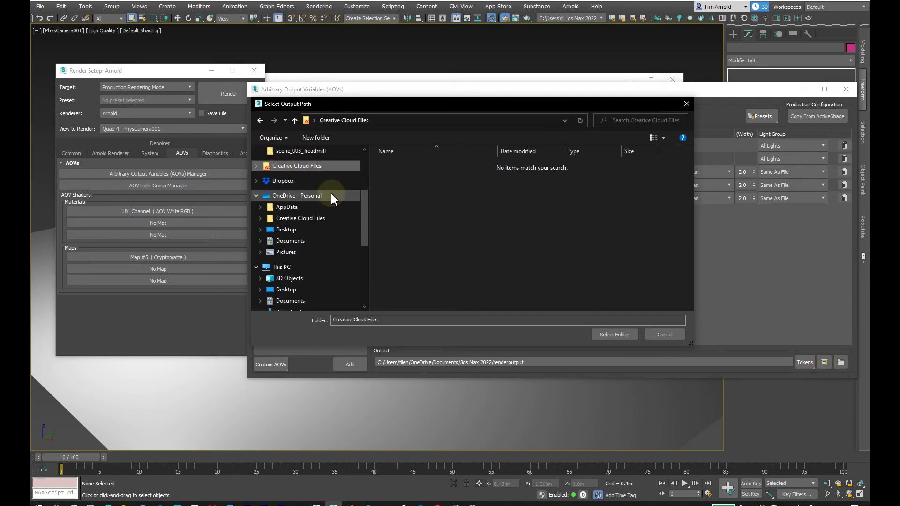
scroll(329, 192, up, 3)
click(306, 172)
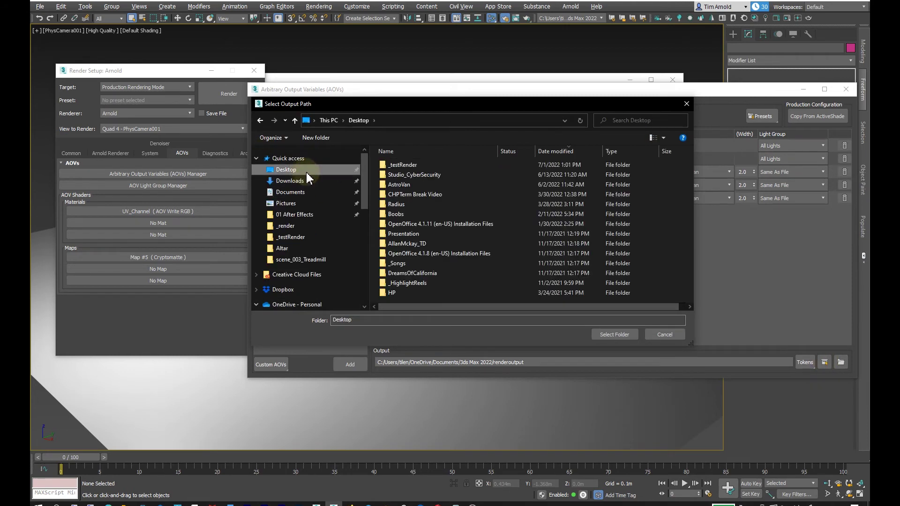
double_click(403, 164)
click(629, 333)
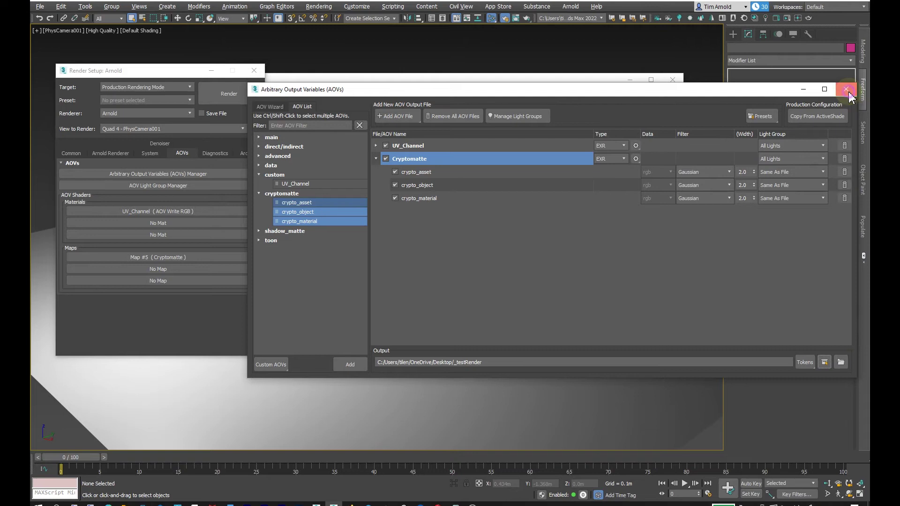
- Close the AOV manager and save the main render output as OpenEXR file 'test'
click(848, 91)
click(75, 153)
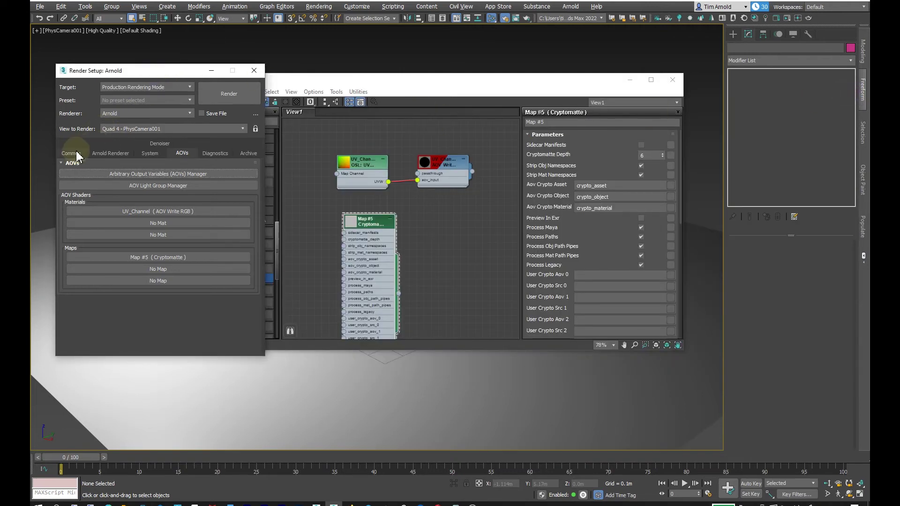
click(209, 113)
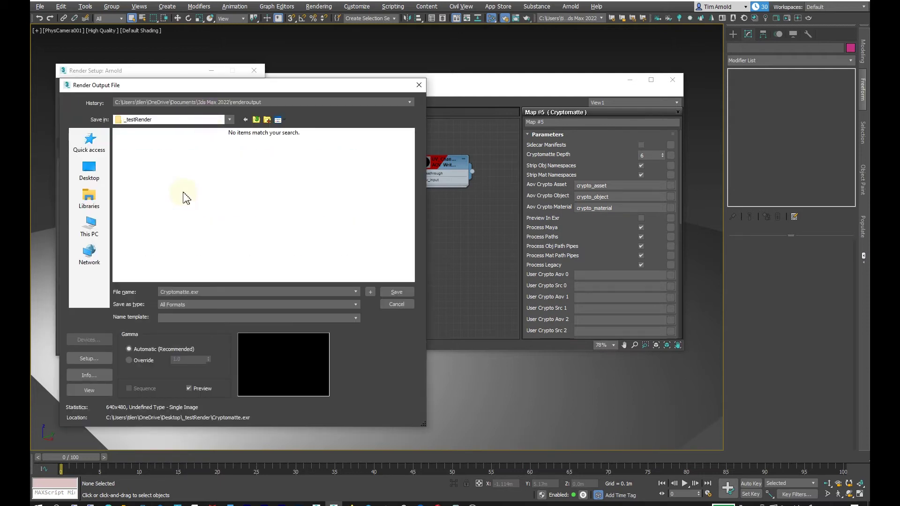
double_click(211, 292)
text(te)
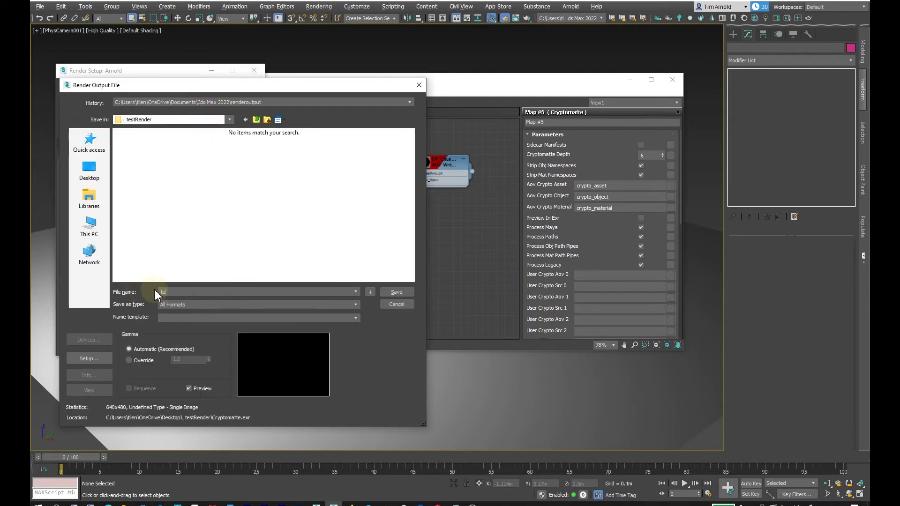
text(st)
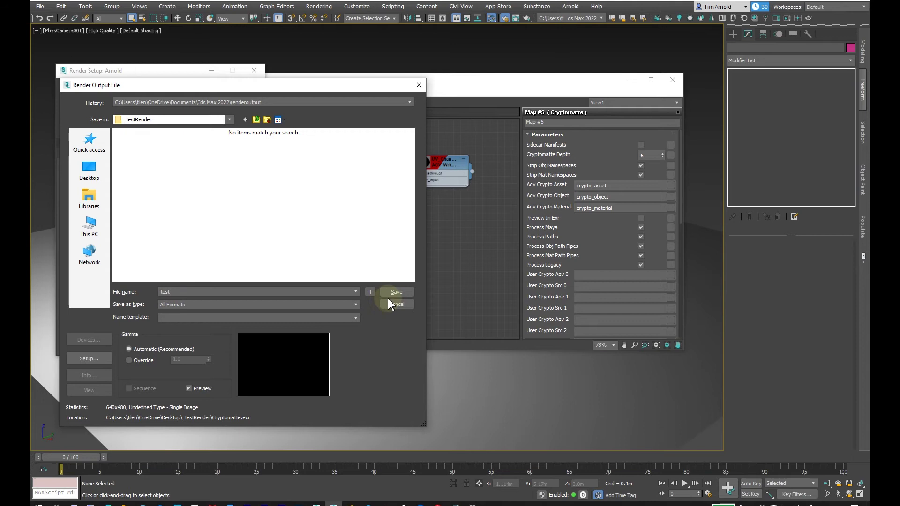
click(356, 305)
click(181, 342)
click(397, 292)
click(303, 390)
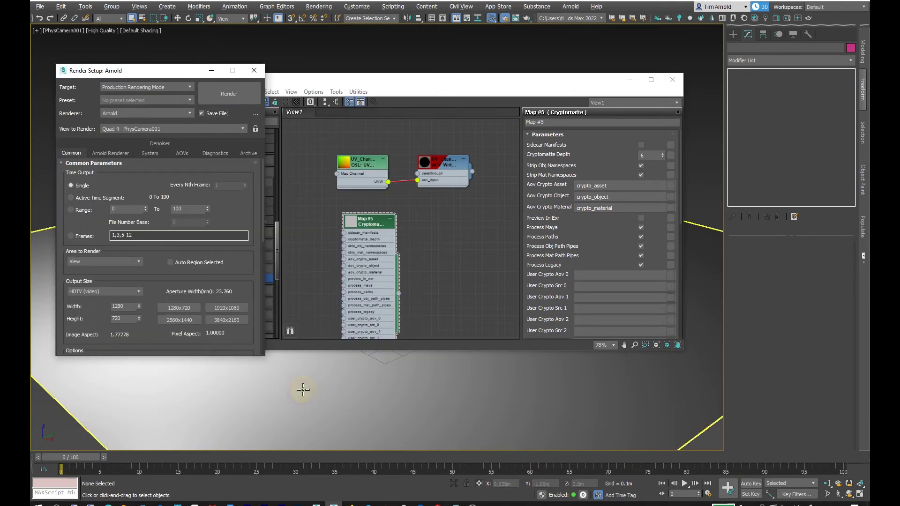
- Render the cube scene with Arnold from Render Setup
click(185, 77)
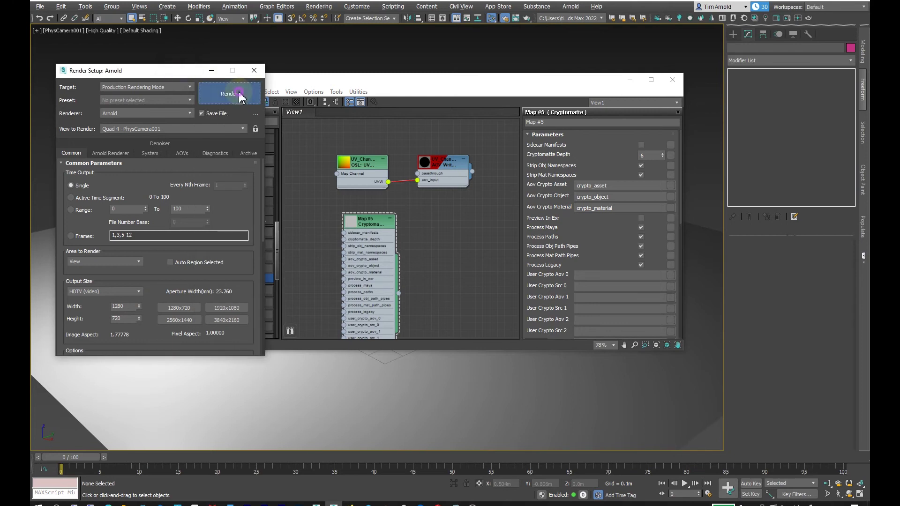
click(239, 94)
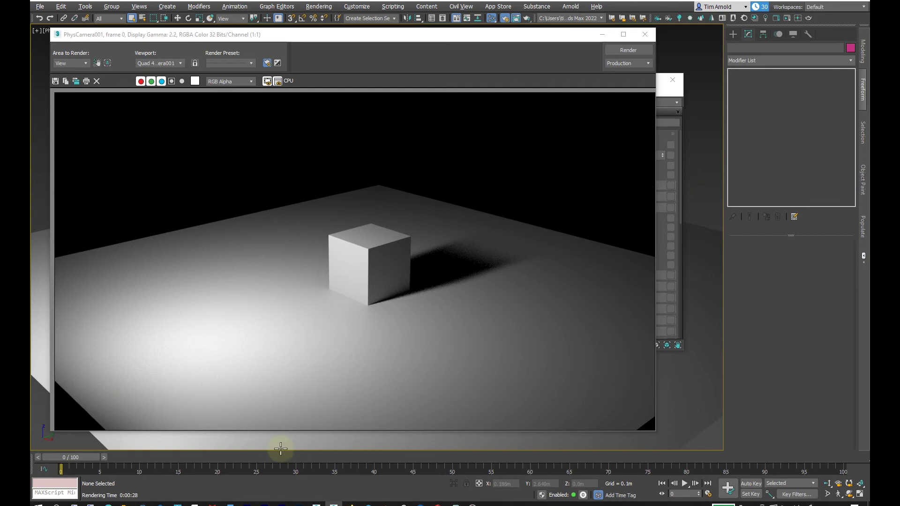
- Import Cryptomatte.exr, test.exr and UV_Channel.exr into After Effects and build a composition from test.exr
click(264, 501)
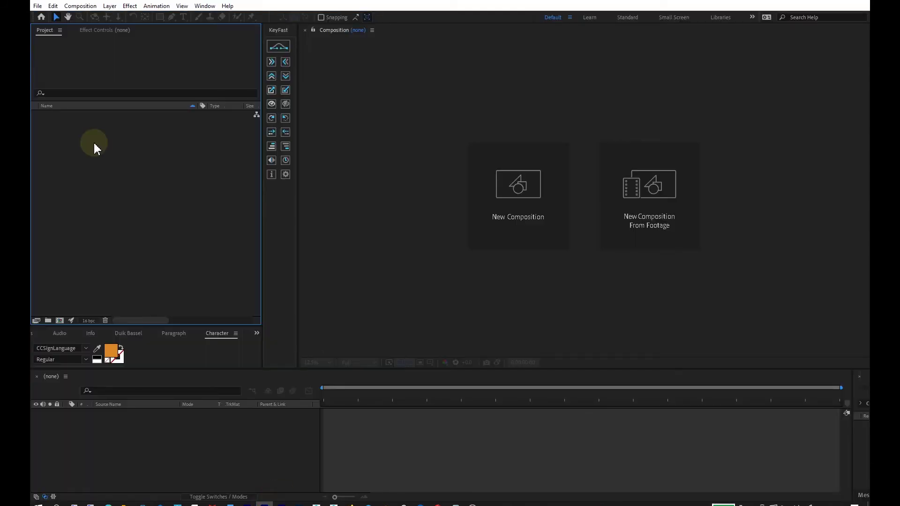
right_click(94, 148)
click(74, 147)
right_click(105, 160)
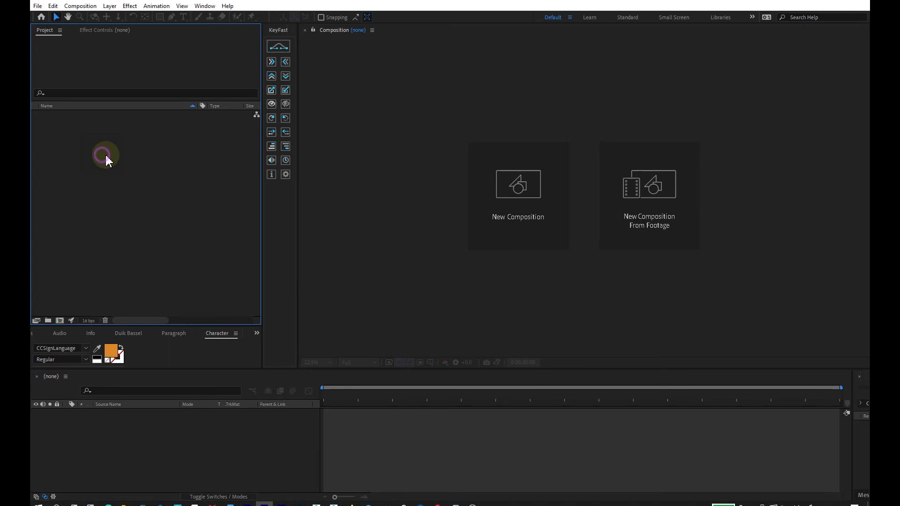
double_click(451, 133)
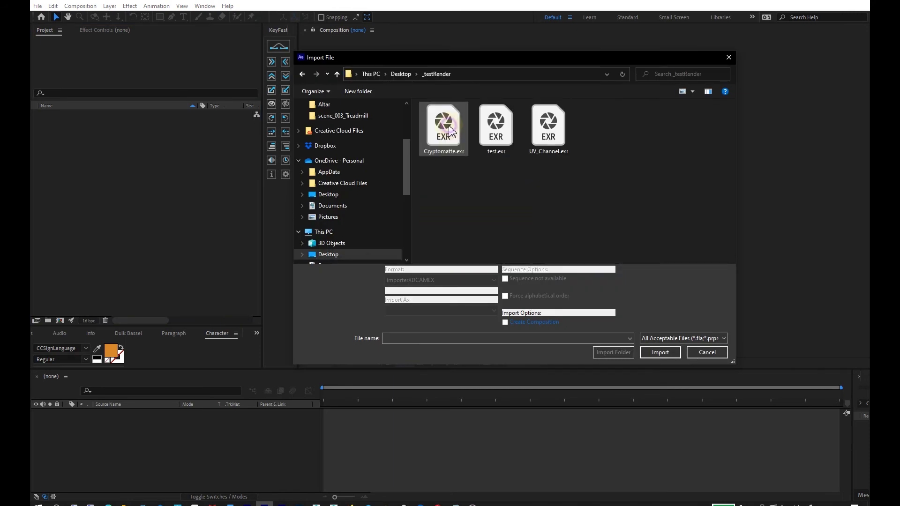
click(510, 177)
drag(603, 195, 458, 116)
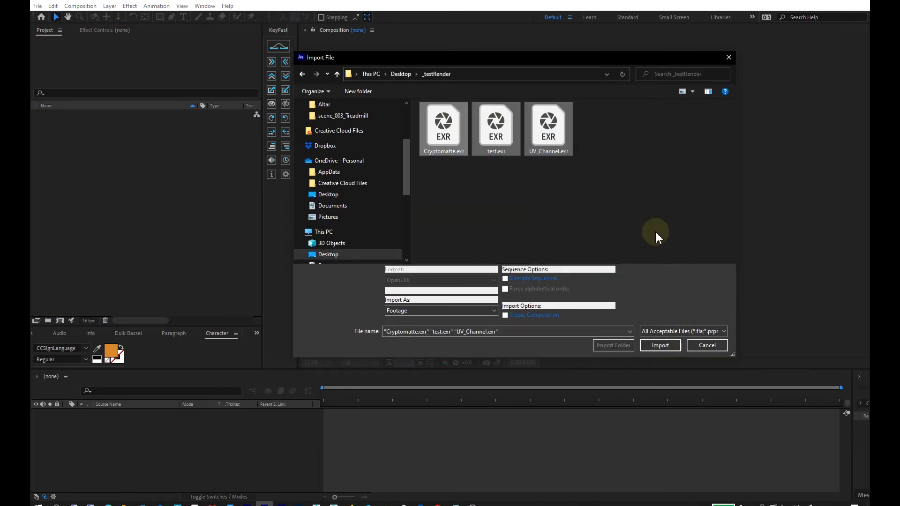
click(660, 345)
click(90, 158)
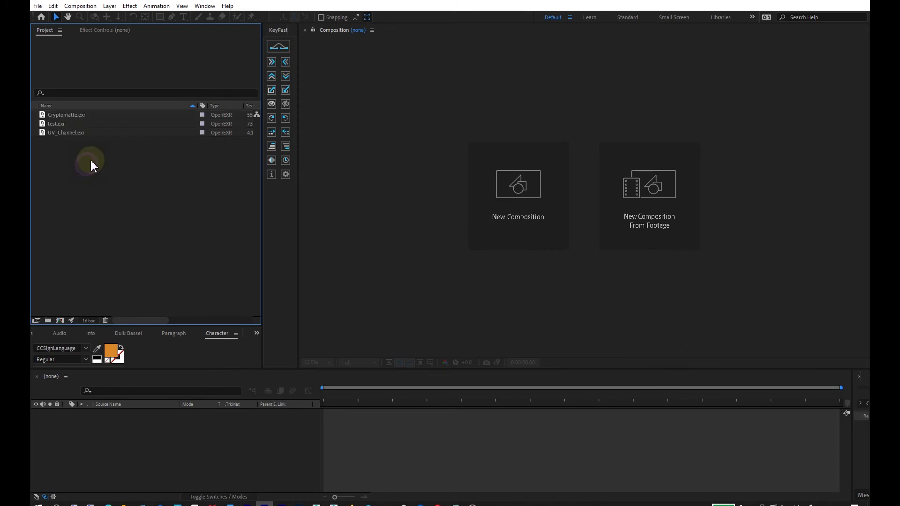
drag(66, 125, 59, 320)
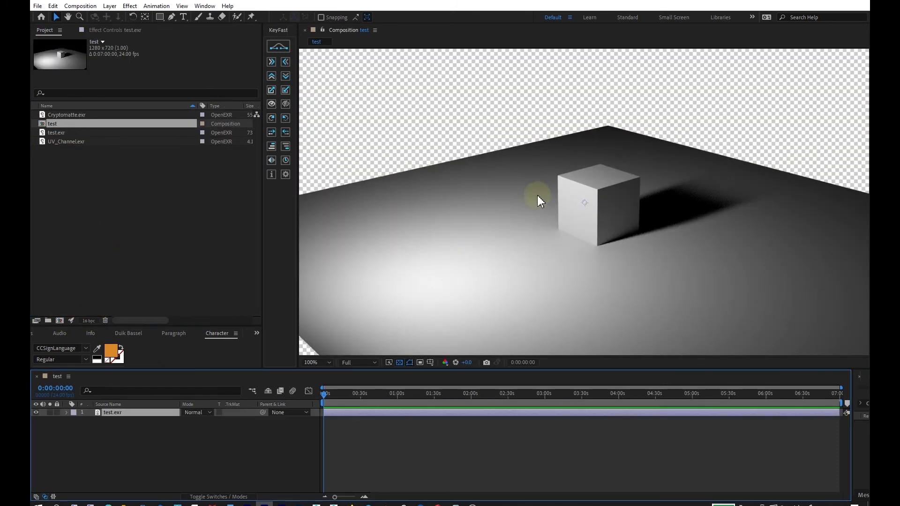
- Add UV_Channel.exr and then Cryptomatte.exr as layers above test.exr, with Cryptomatte on top
click(119, 175)
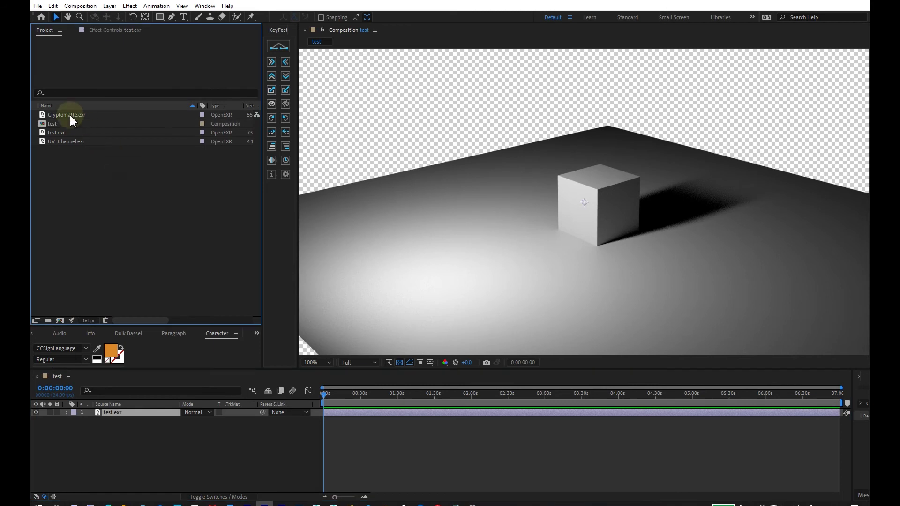
drag(66, 141, 158, 414)
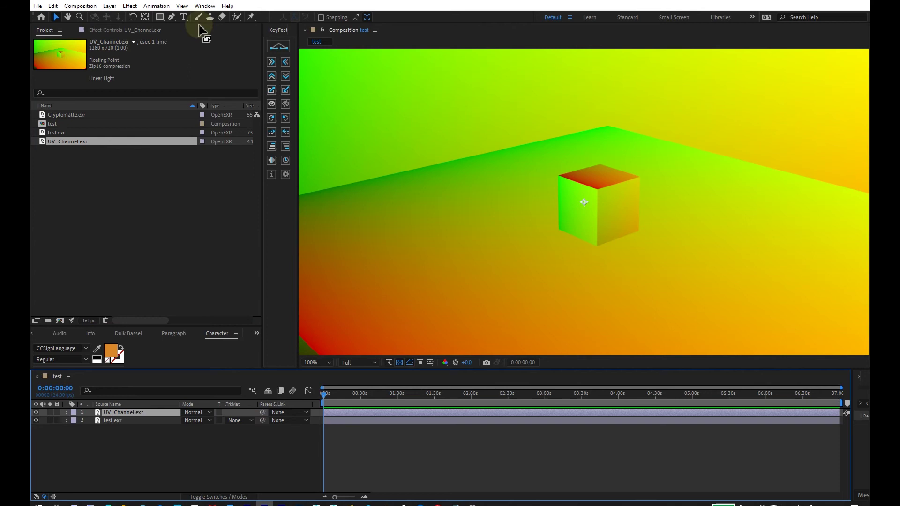
click(79, 115)
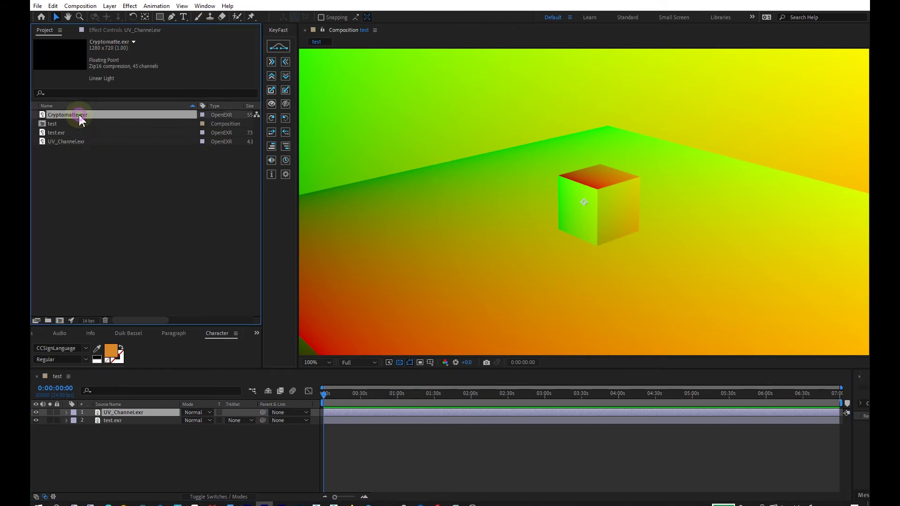
drag(69, 115, 146, 411)
- Apply the Cryptomatte effect to the Cryptomatte.exr layer
click(125, 29)
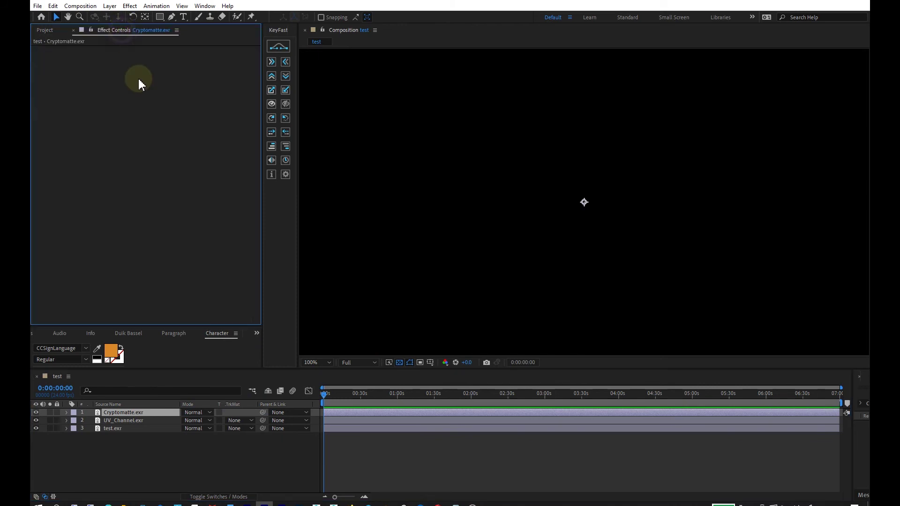
right_click(143, 91)
mouse_move(197, 131)
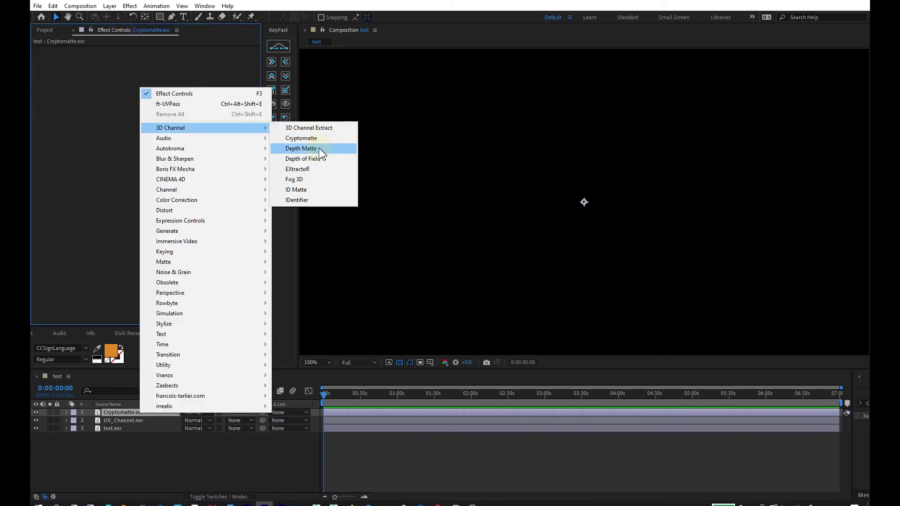
click(300, 138)
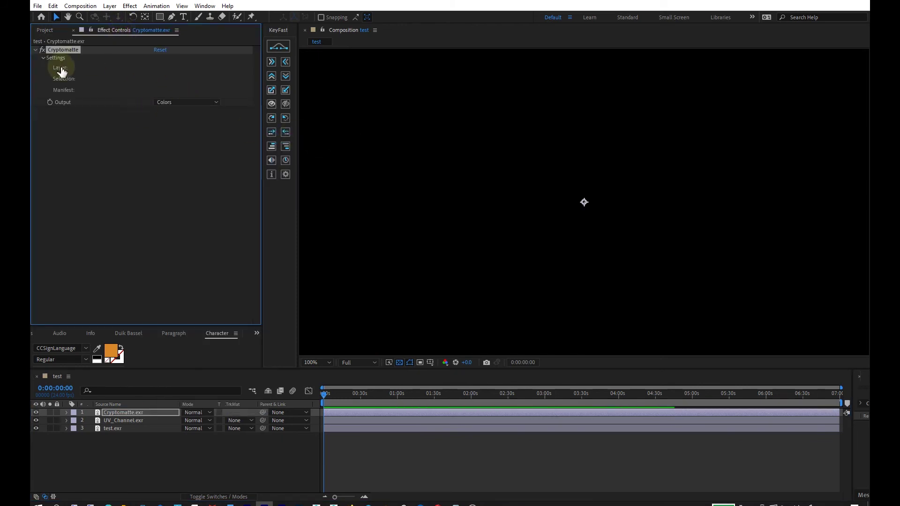
- Set the Cryptomatte layer to crypto_object, select the cube, and output Matte Only
click(62, 70)
click(401, 186)
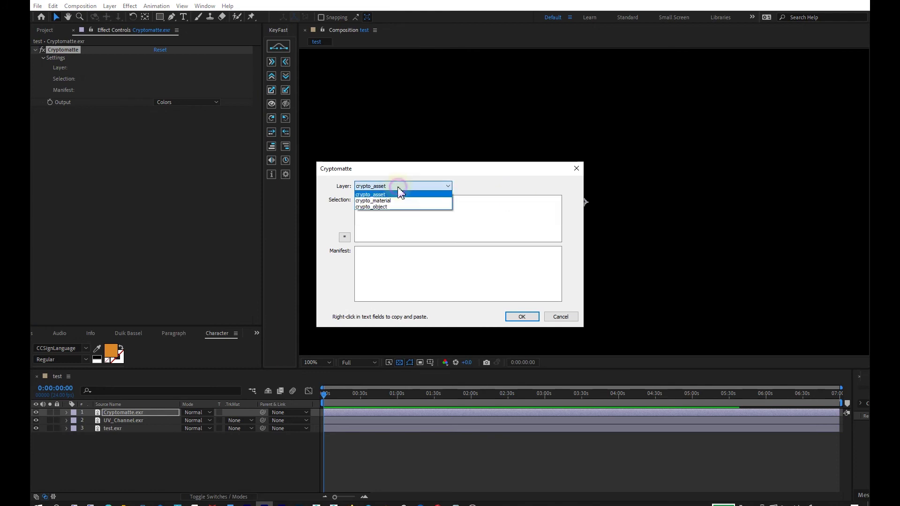
click(372, 207)
click(522, 317)
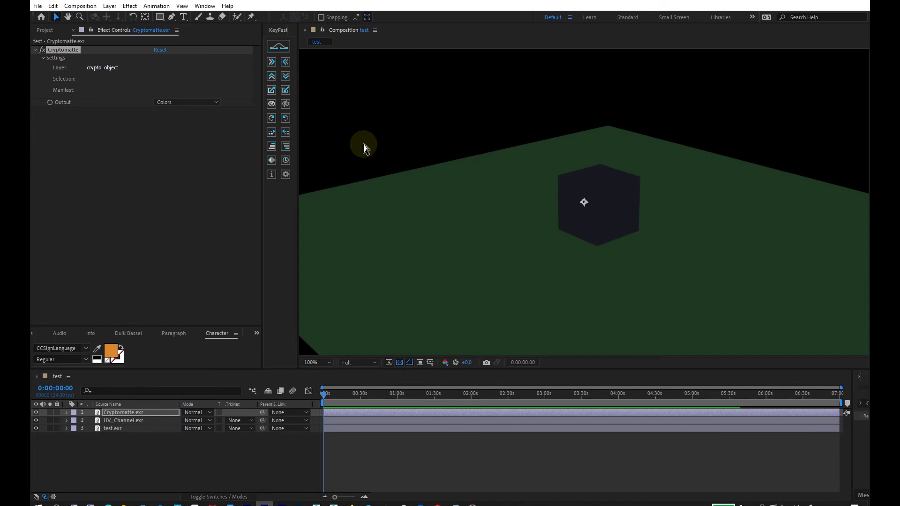
click(611, 210)
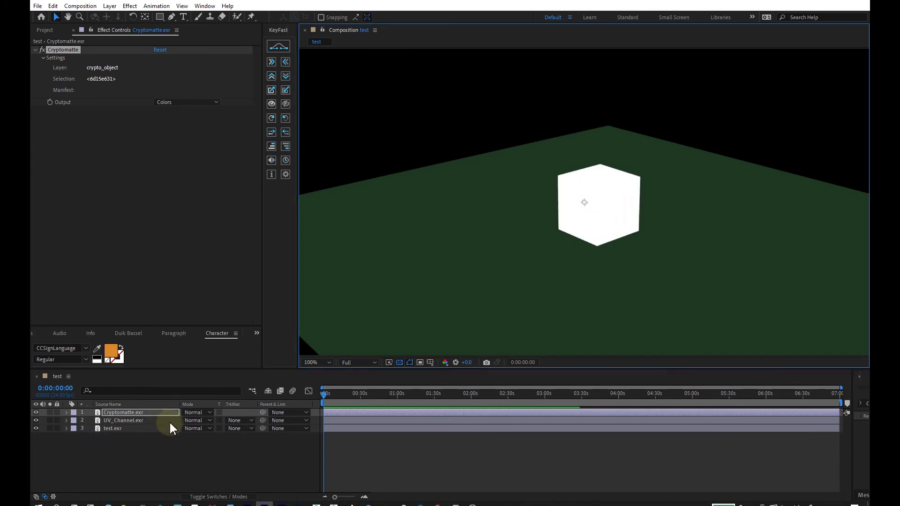
click(181, 102)
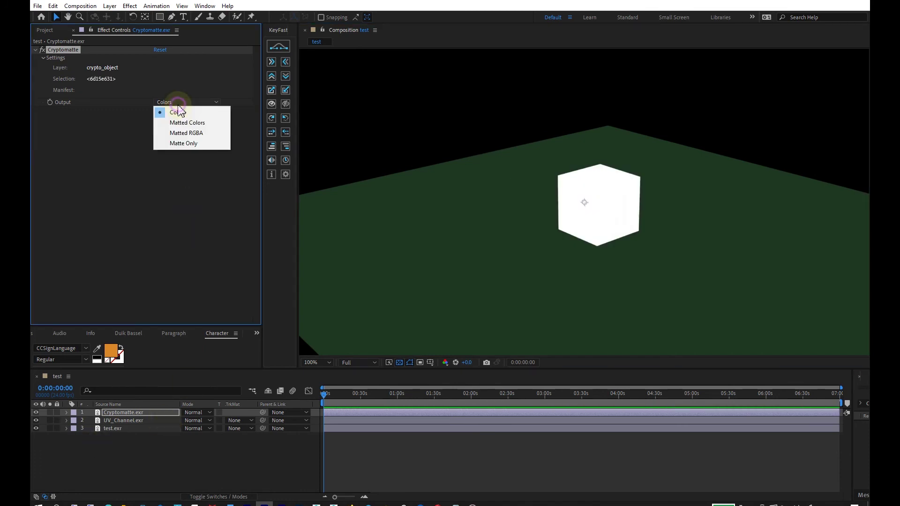
click(189, 144)
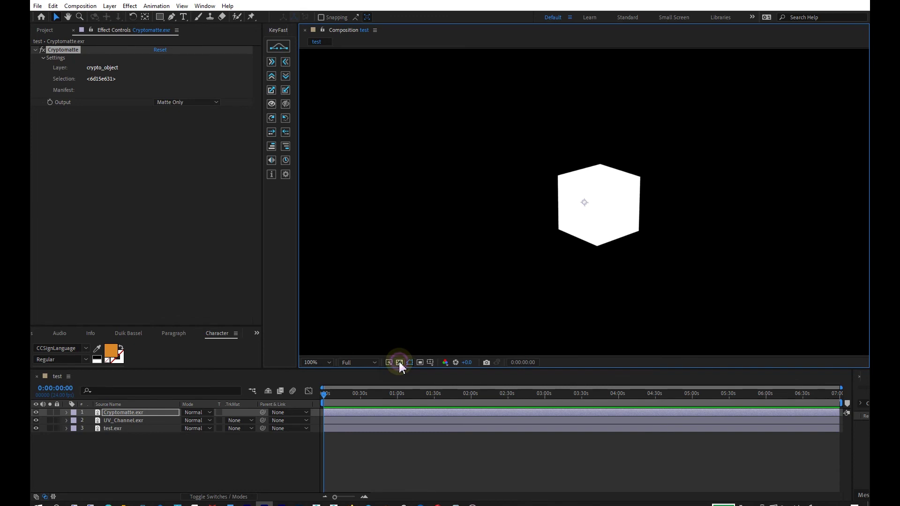
- Set UV_Channel.exr's track matte to Luma Matte using Cryptomatte.exr
click(145, 421)
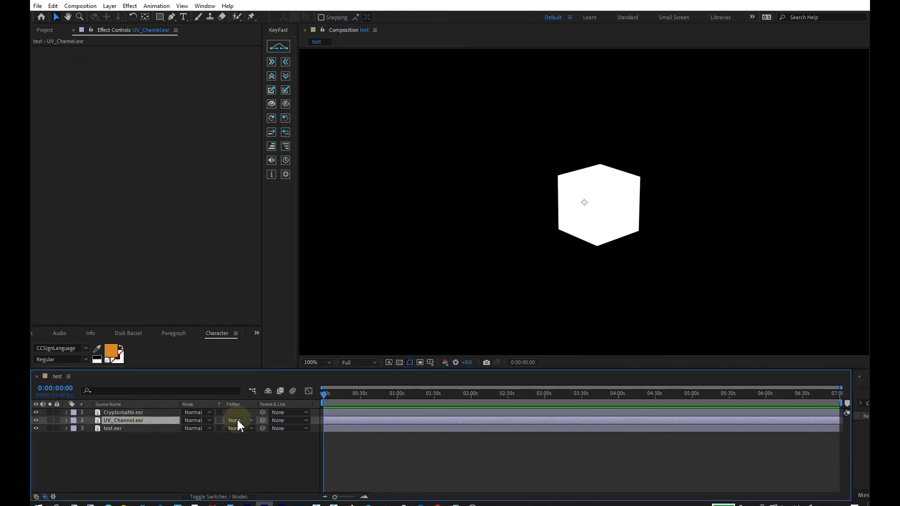
click(35, 412)
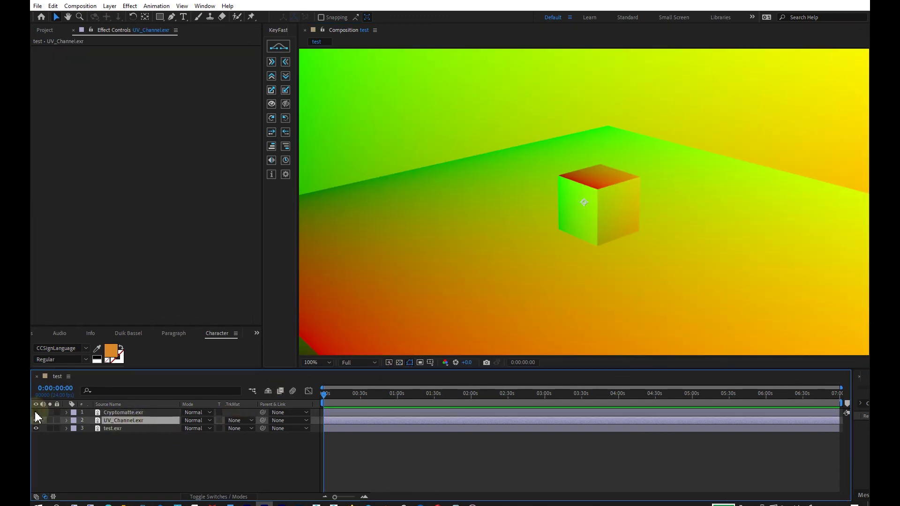
click(36, 412)
click(239, 421)
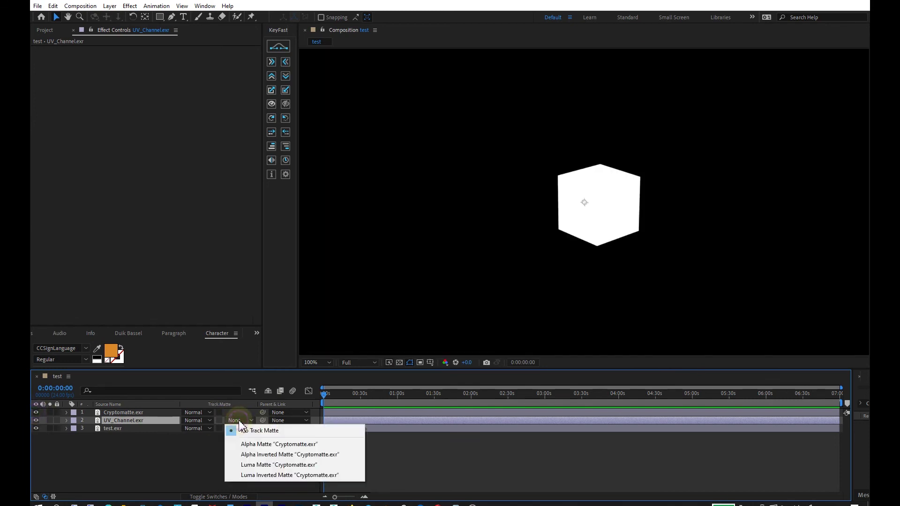
click(261, 465)
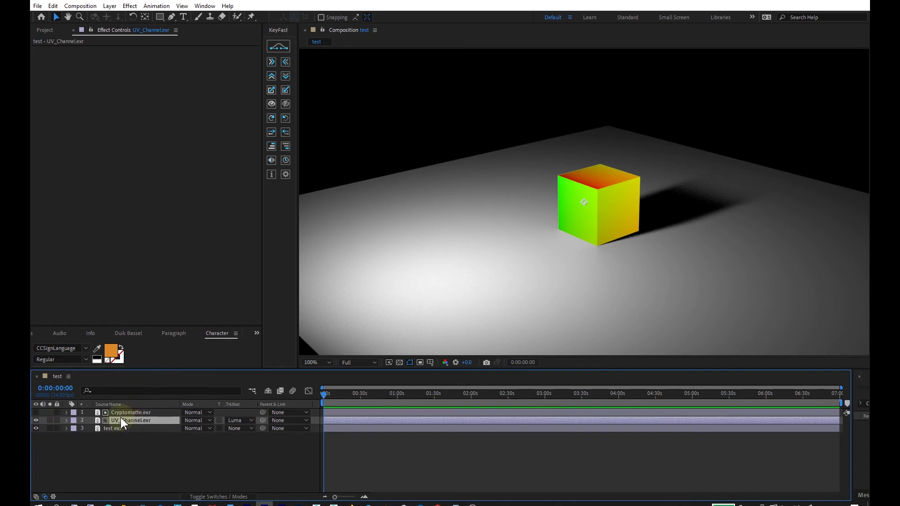
- Apply the ft-UVPass effect to the UV_Channel.exr layer
right_click(198, 106)
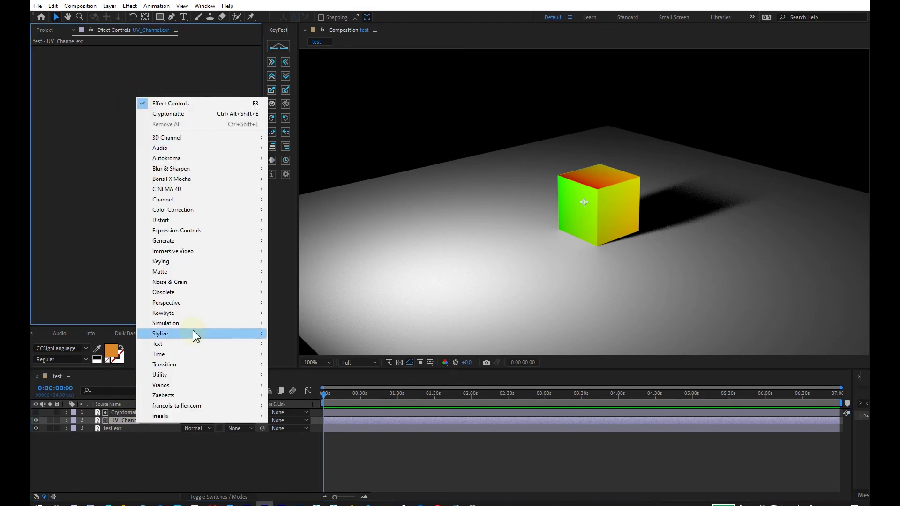
mouse_move(185, 409)
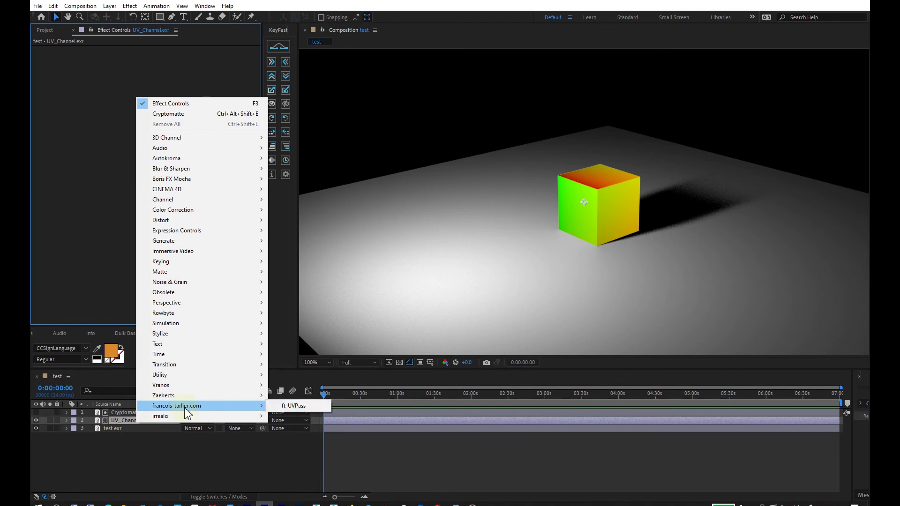
click(292, 406)
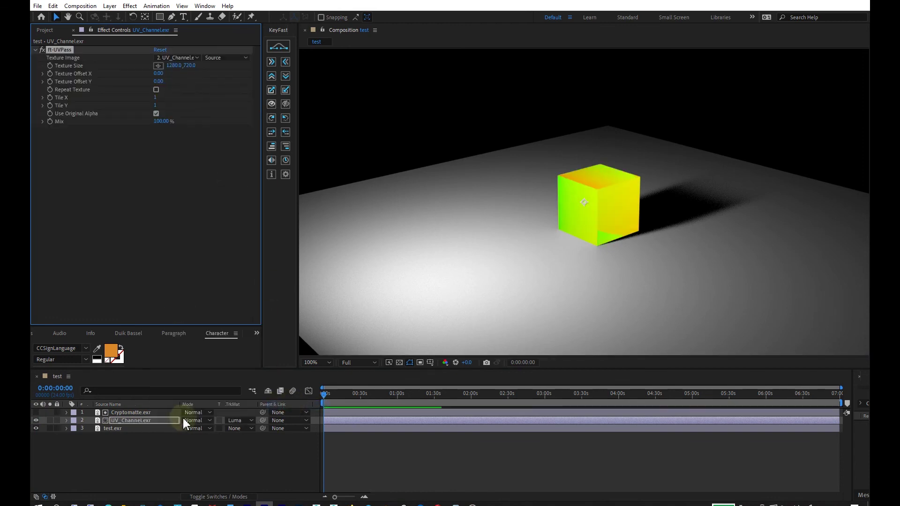
click(45, 30)
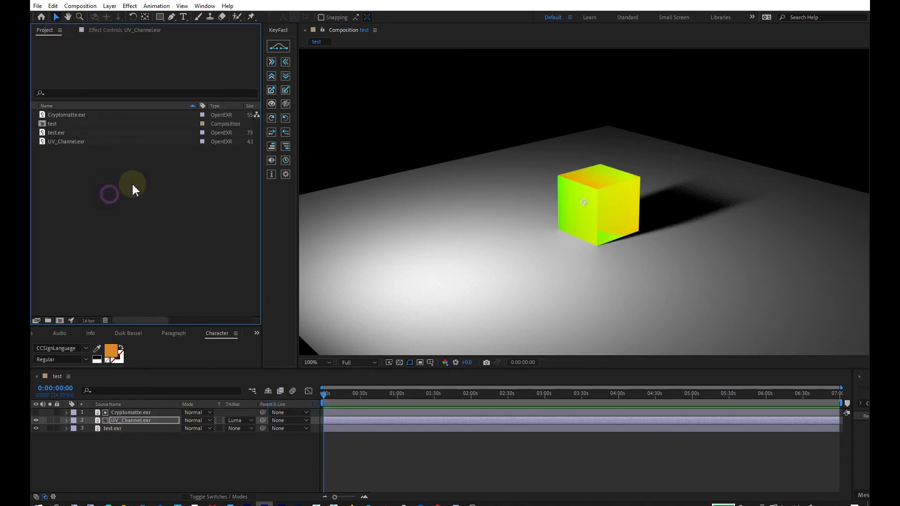
- Import Gatorade.mp4 and place it as the top layer of the test composition
right_click(157, 182)
mouse_move(187, 229)
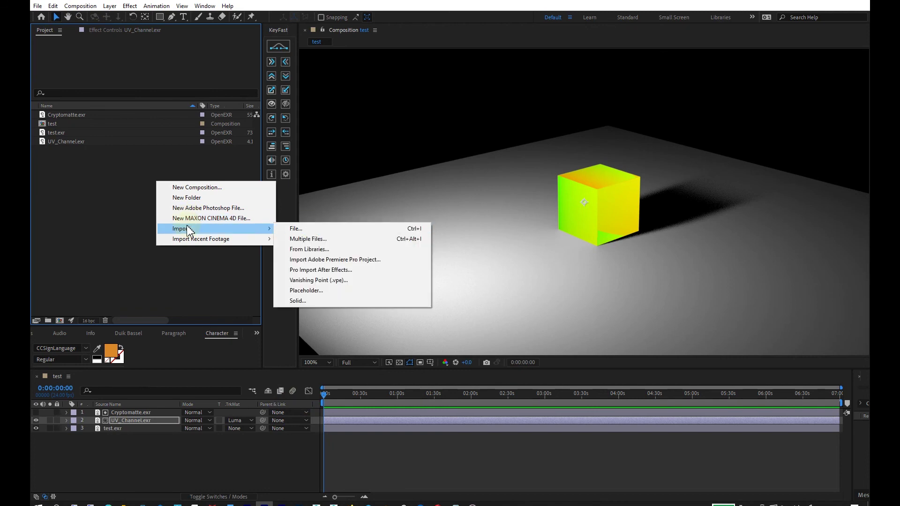
click(308, 229)
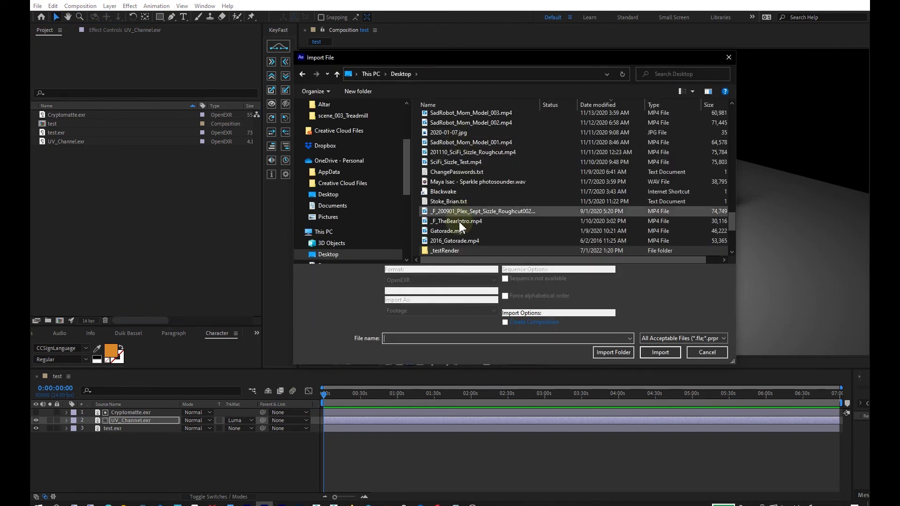
double_click(454, 233)
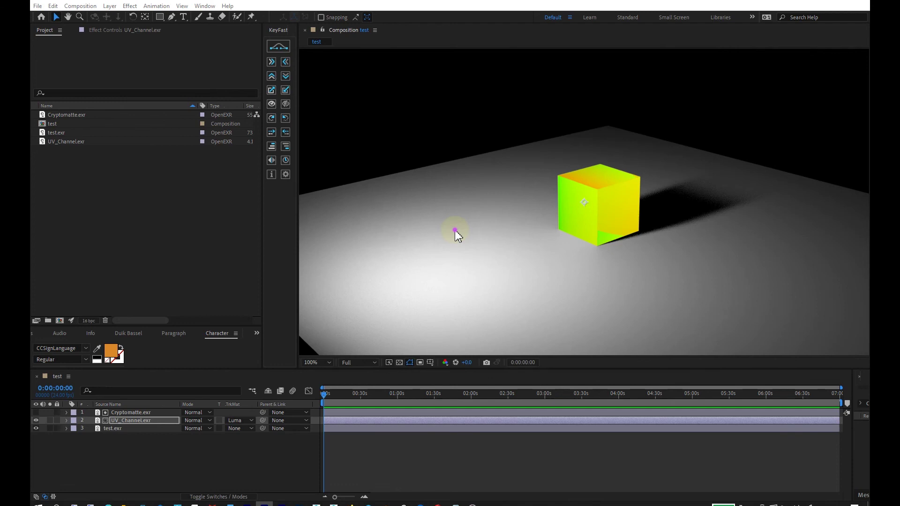
drag(69, 124, 142, 406)
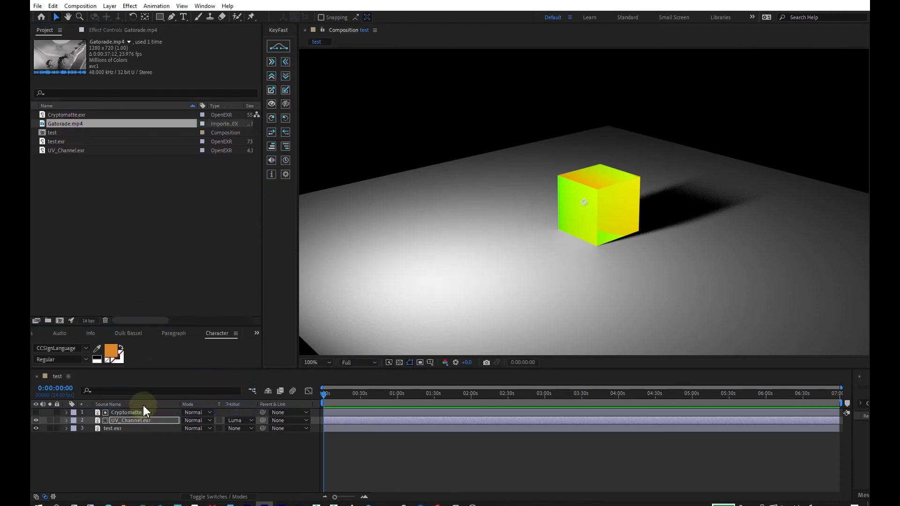
- Hide the Gatorade.mp4 layer and set UV_Channel's ft-UVPass Texture Image to 1. Gatorade.mp4
click(36, 412)
click(131, 428)
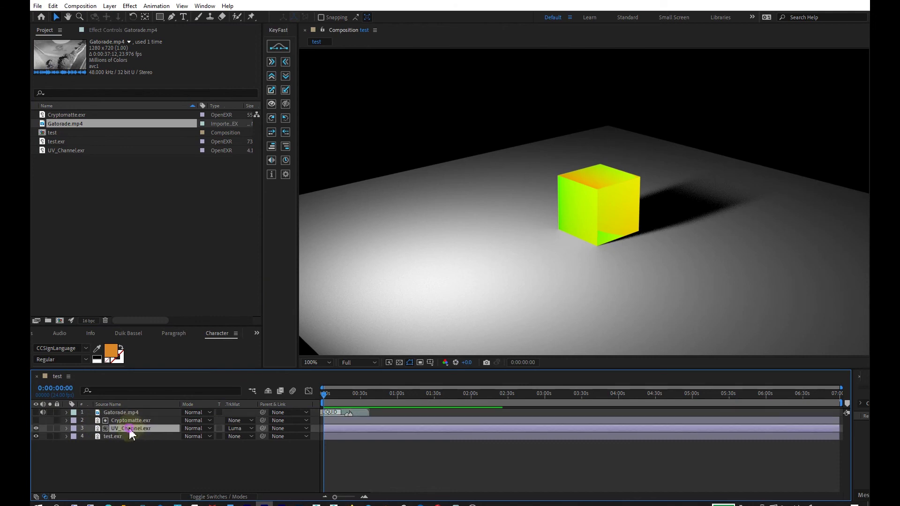
click(114, 30)
click(168, 399)
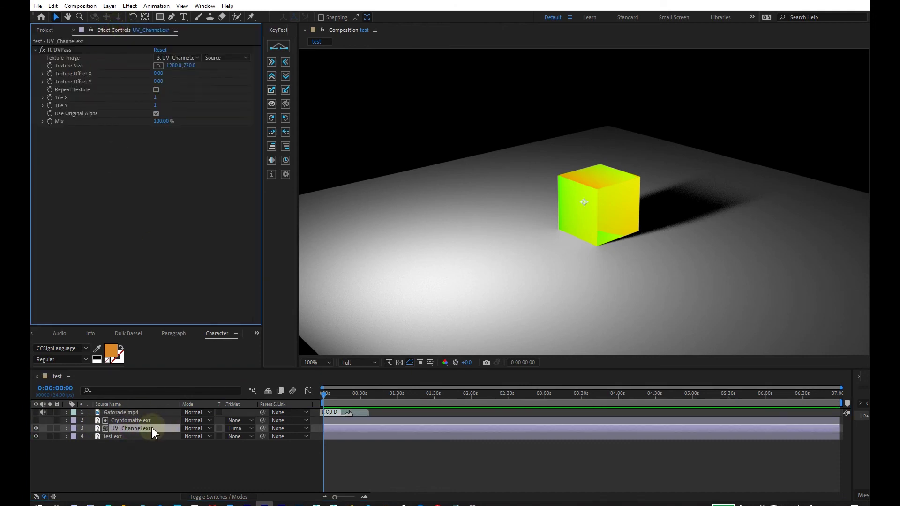
click(186, 175)
click(170, 58)
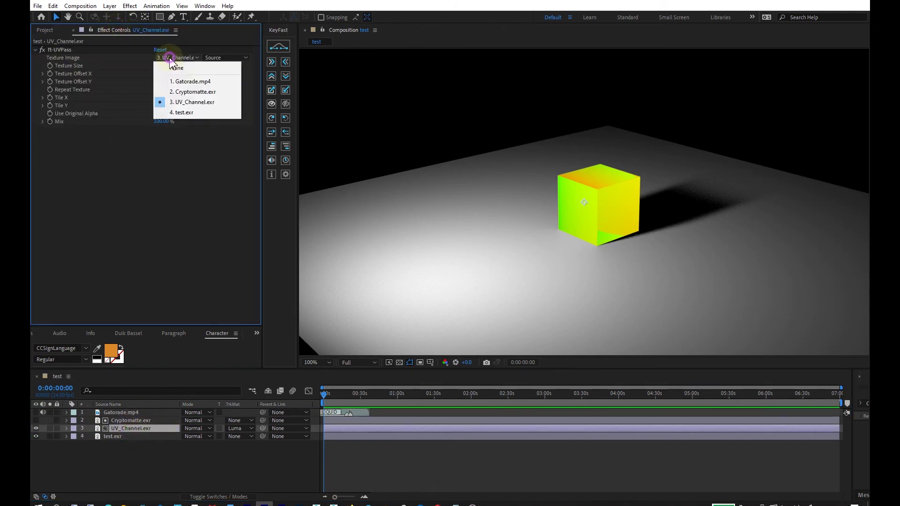
click(194, 82)
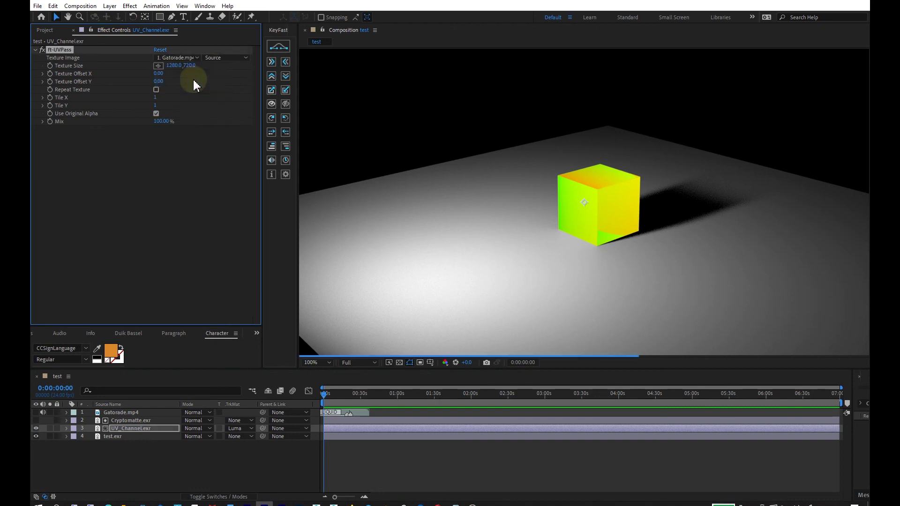
scroll(598, 201, up, 2)
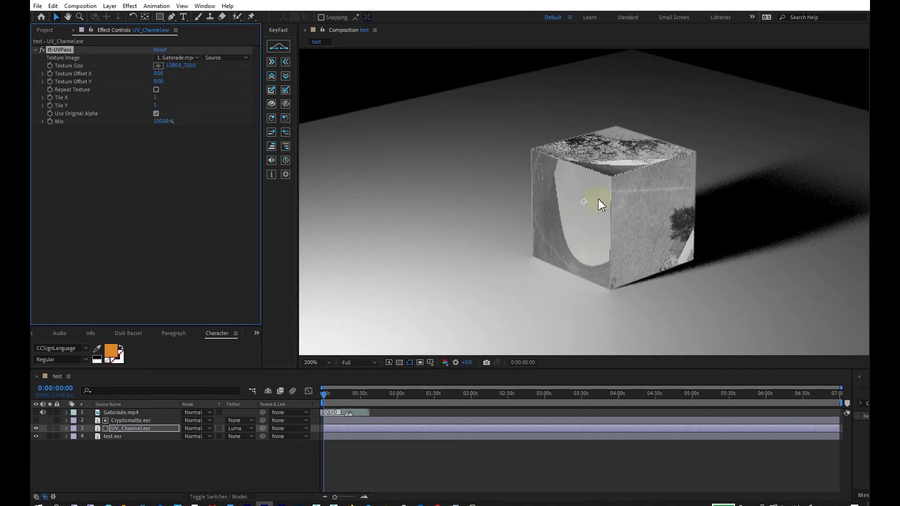